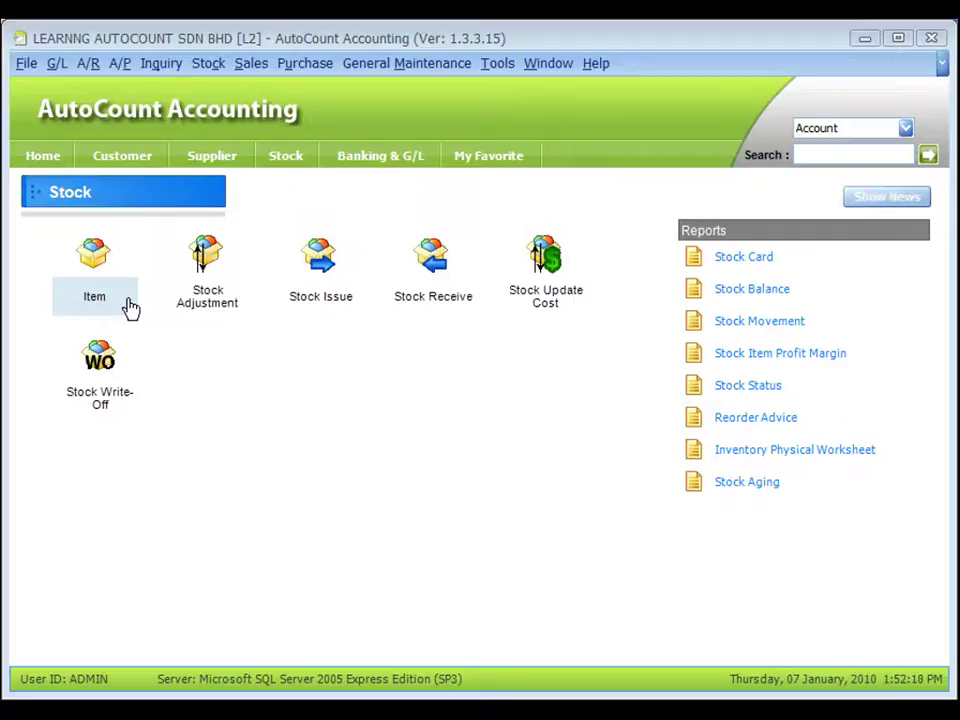
Create a new stock item from Stock Item Maintenance and auto-generate its item code.
click(210, 76)
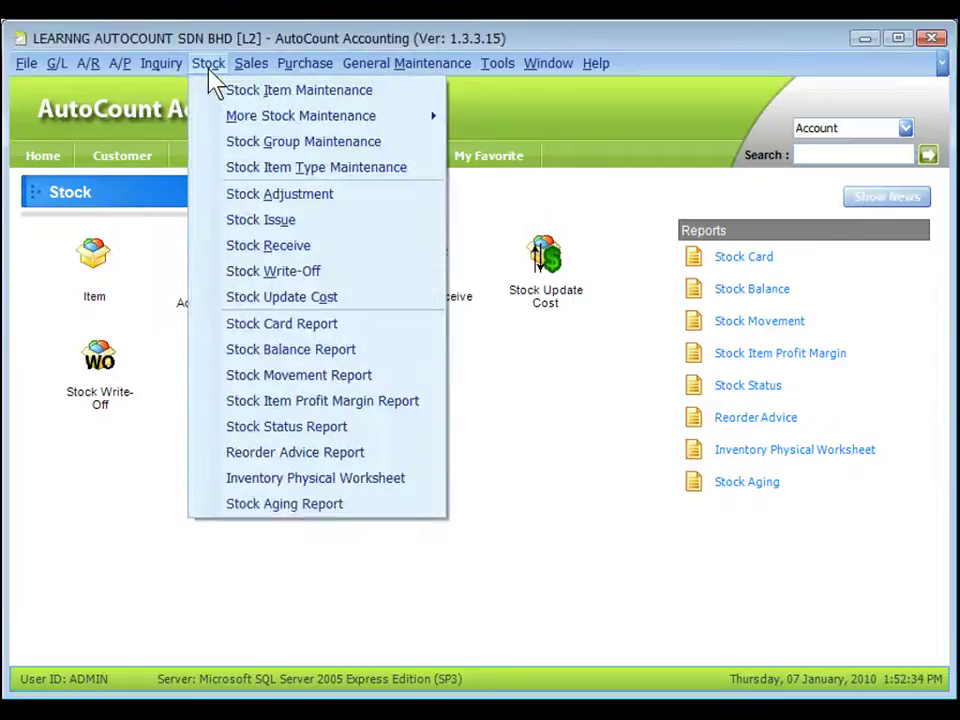
click(270, 95)
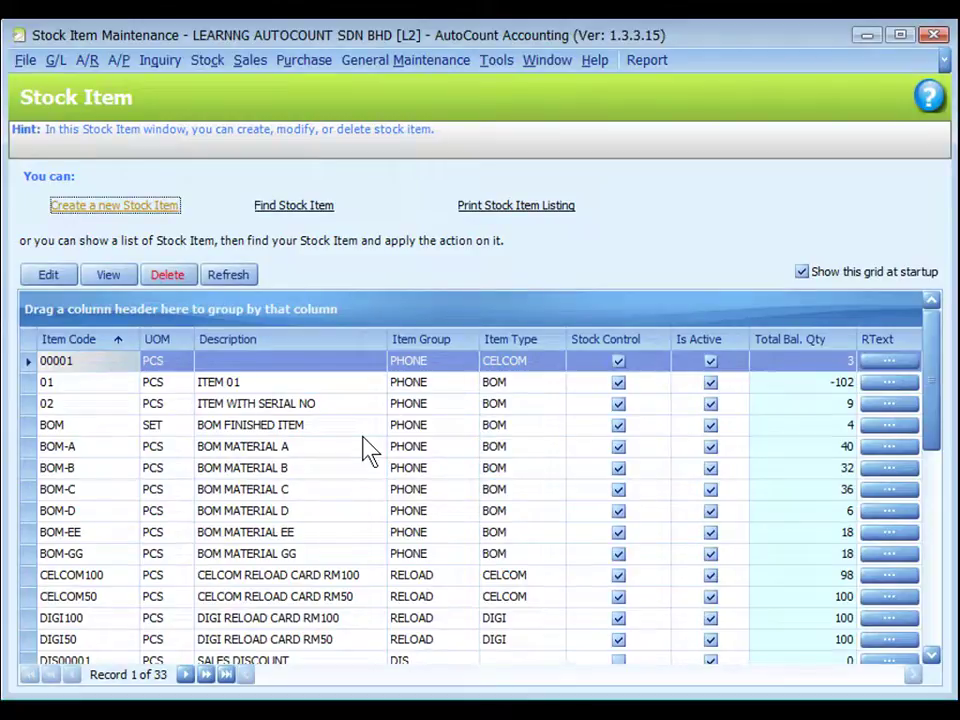
click(105, 220)
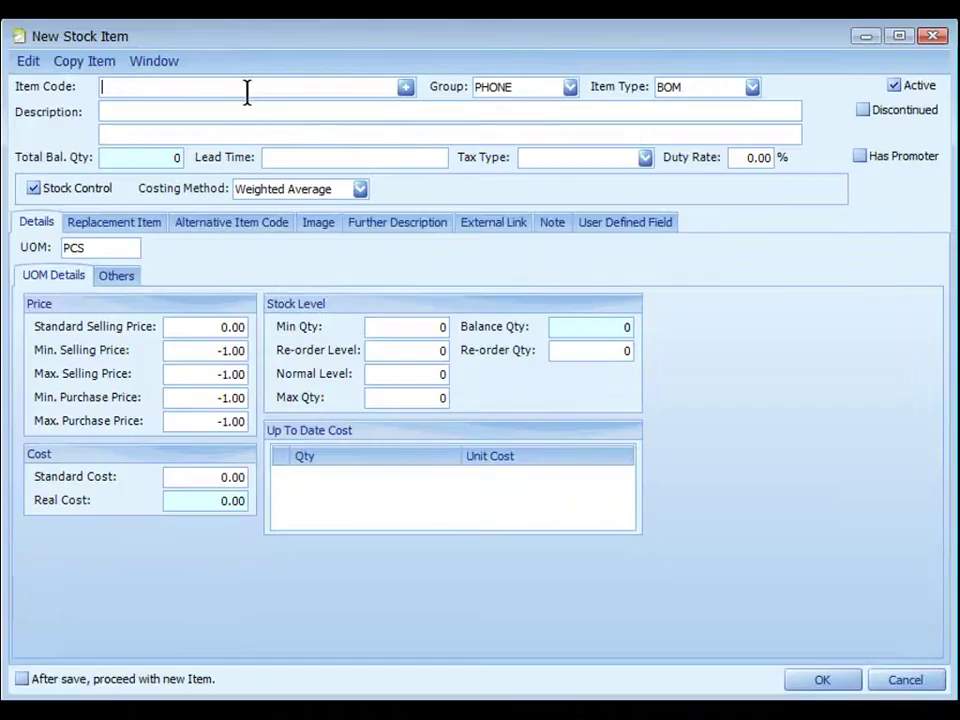
click(246, 91)
click(405, 91)
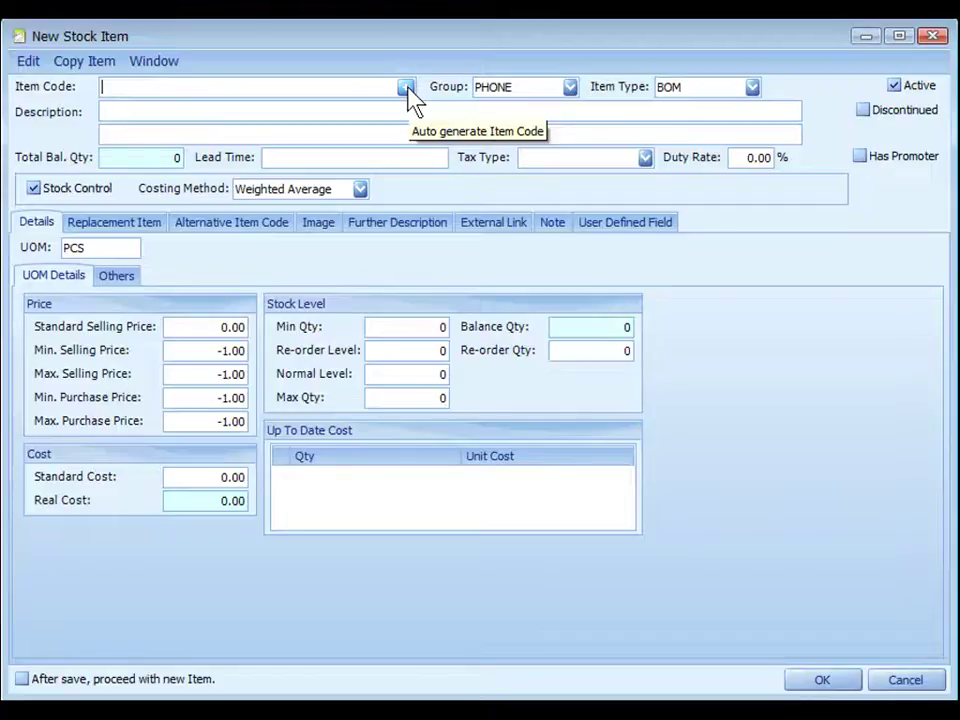
click(407, 90)
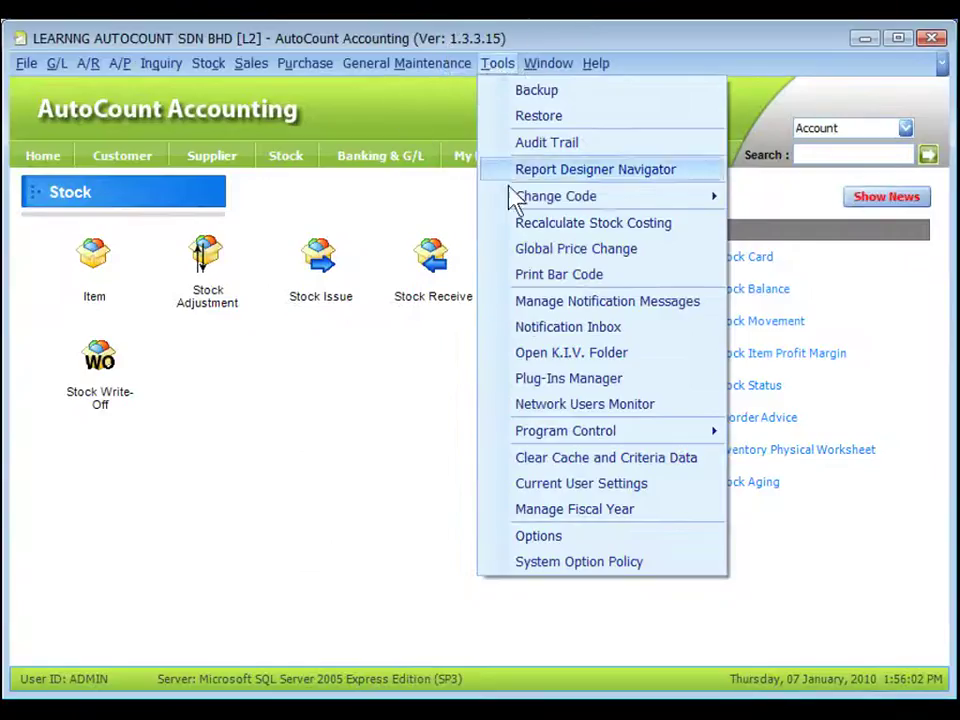
Open the program options to review the automatic item code settings.
click(540, 541)
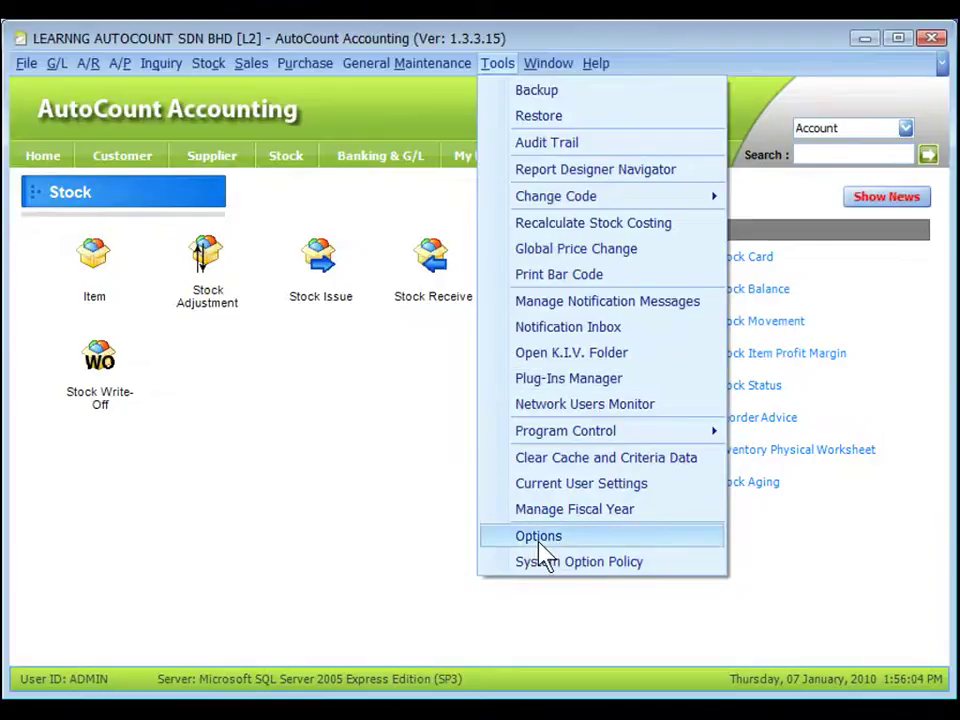
click(205, 262)
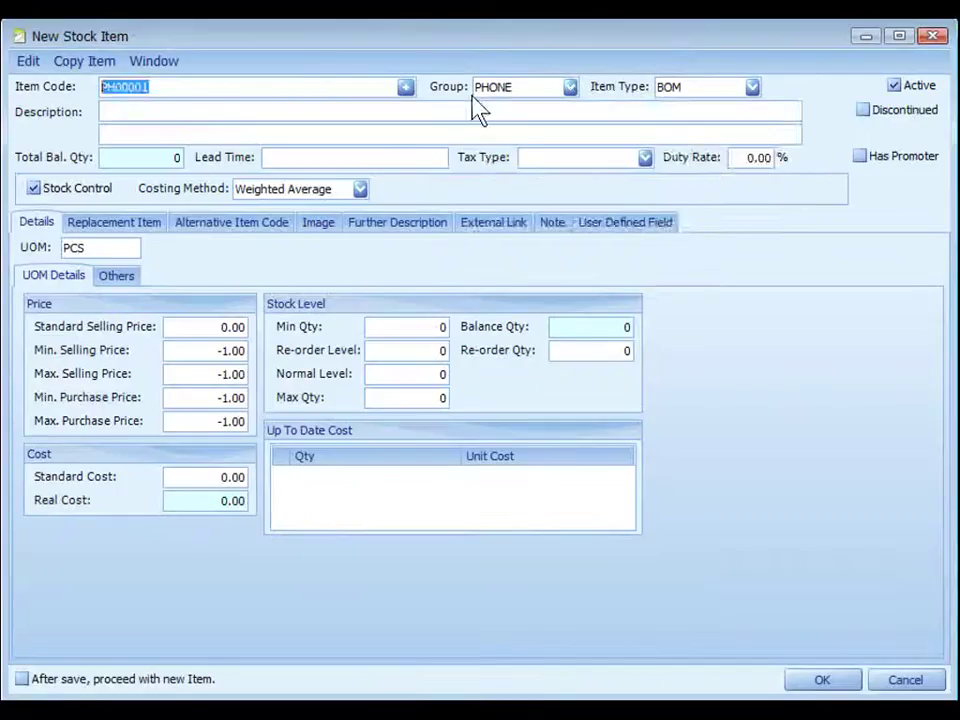
Review the group and item type choices for the new item and the stock commands used to maintain them.
click(569, 88)
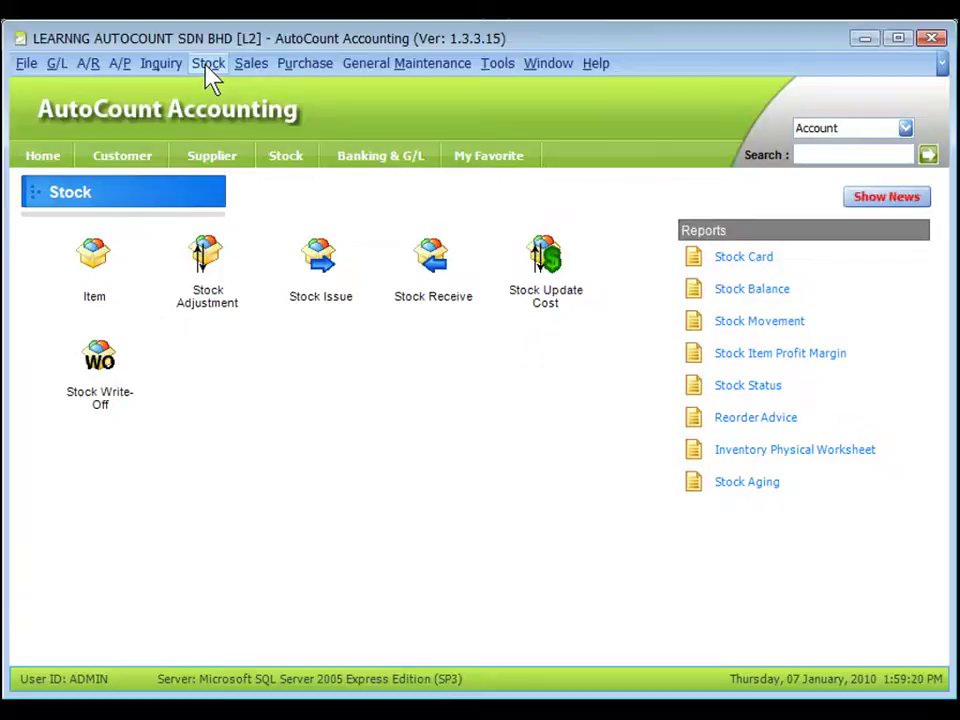
click(207, 68)
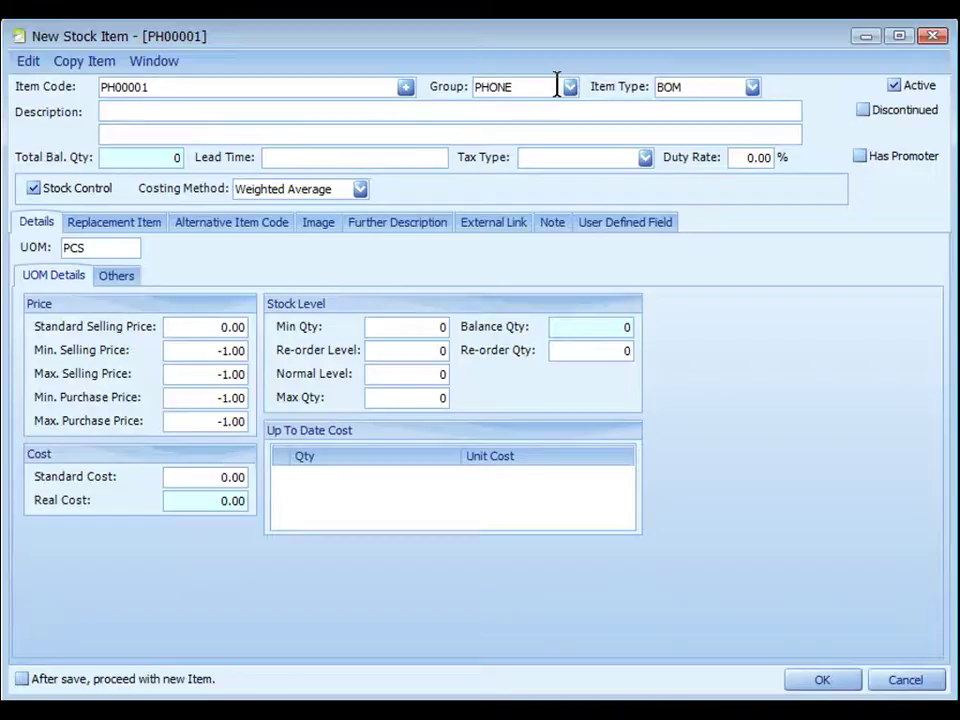
click(701, 88)
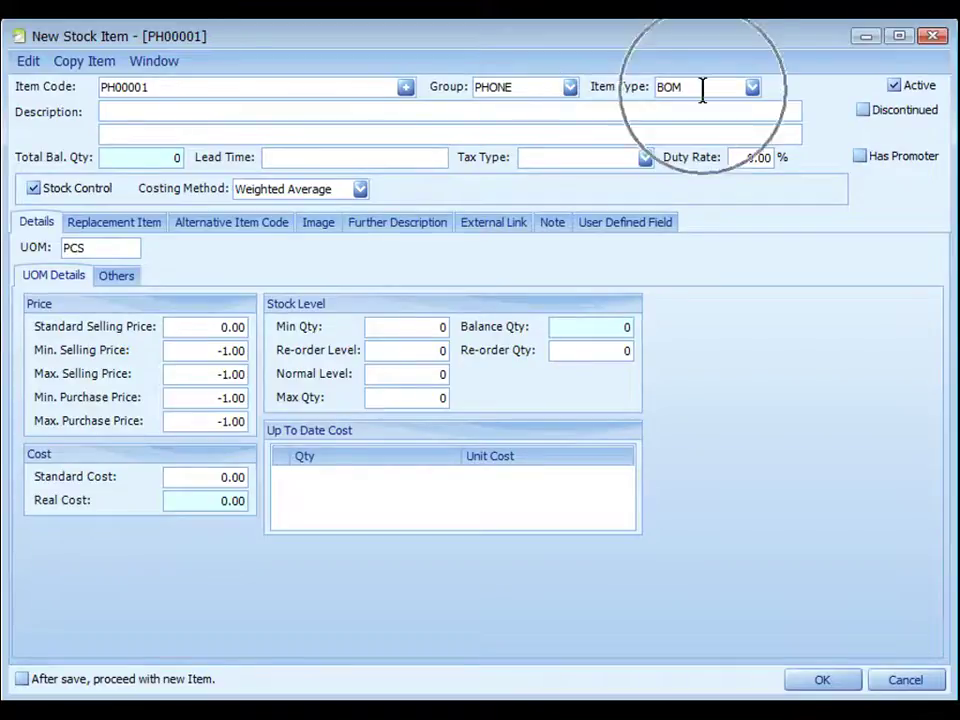
click(752, 88)
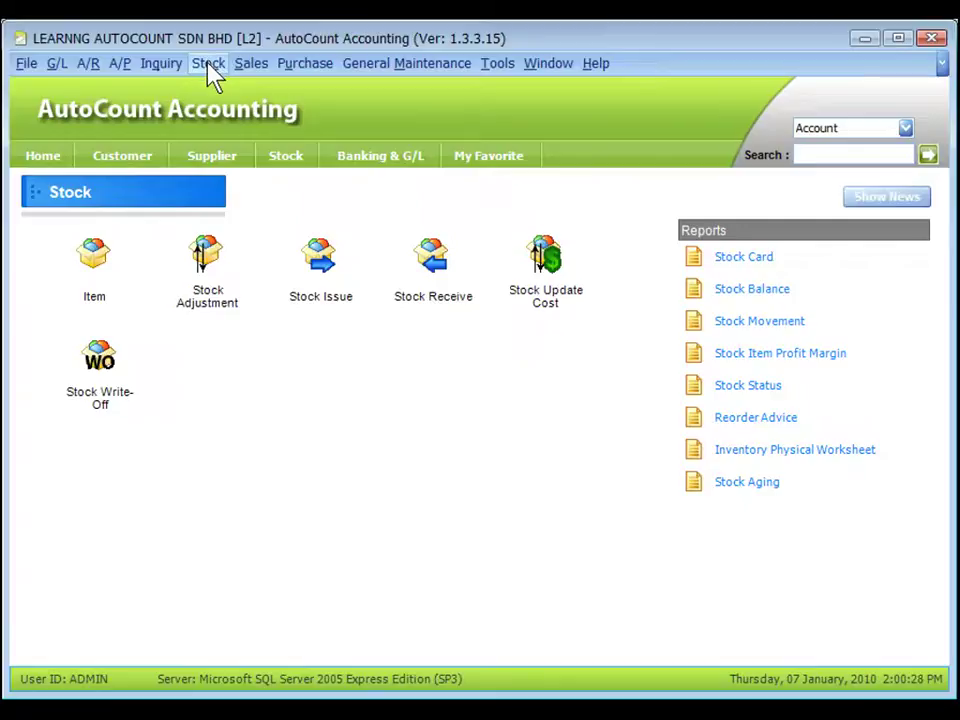
click(208, 64)
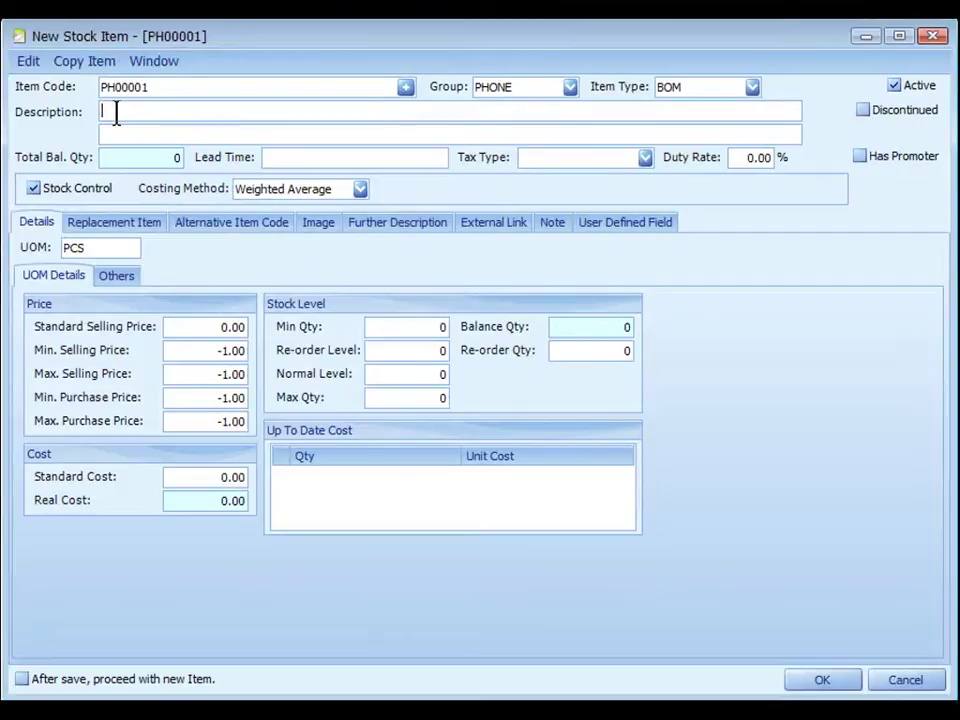
Look over the new item's description, total balance quantity and lead time fields.
click(116, 112)
click(120, 134)
click(129, 159)
click(323, 158)
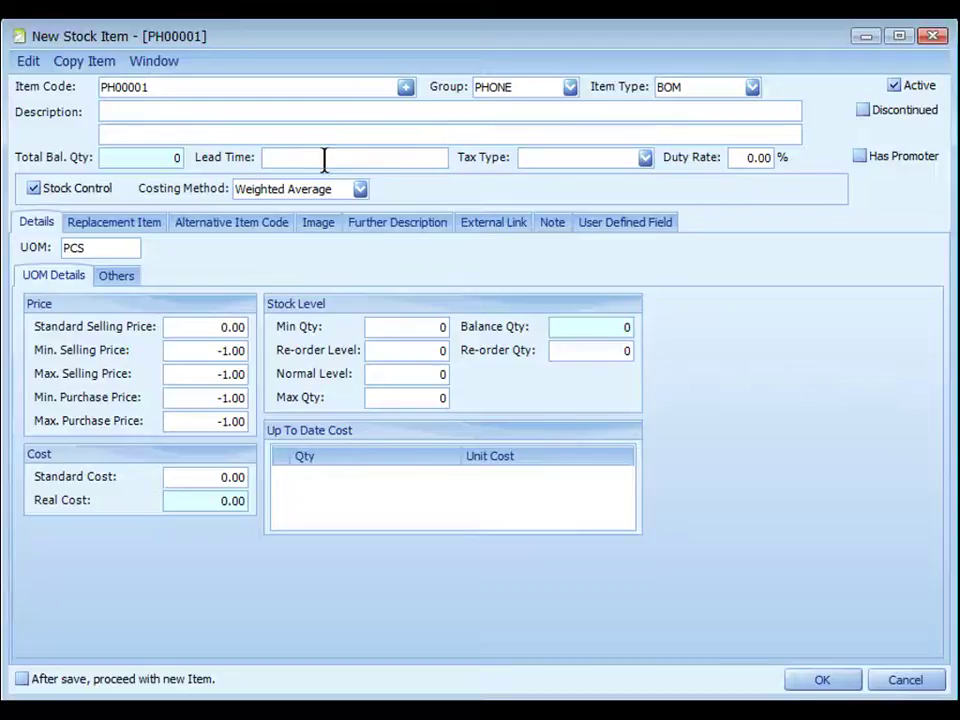
Review the item's tax type choices and open the Goods and Services Tax options.
click(645, 158)
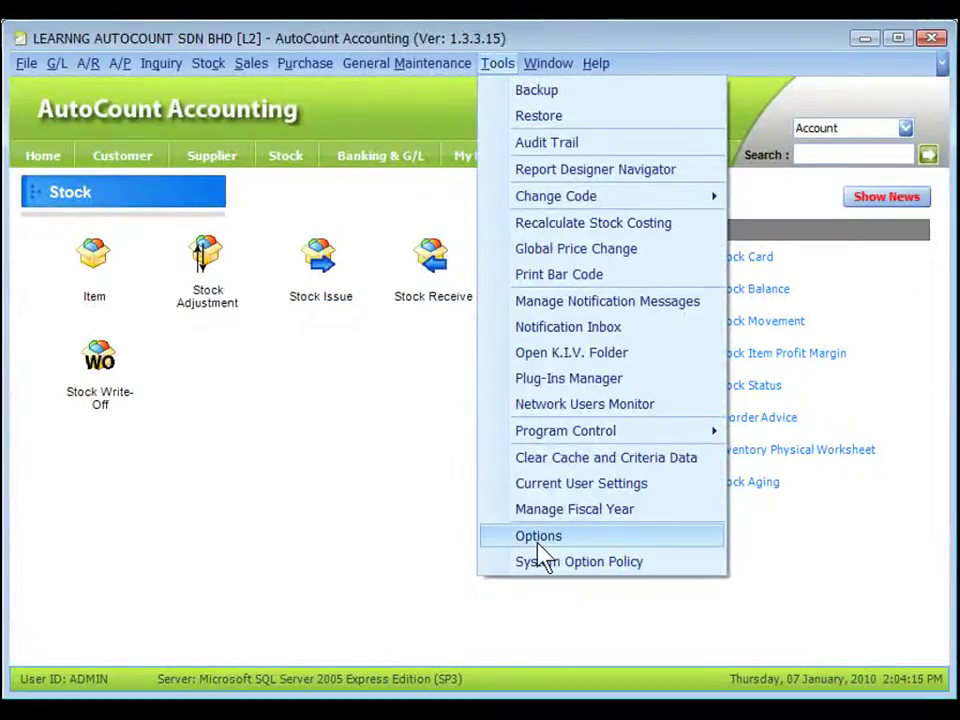
click(539, 546)
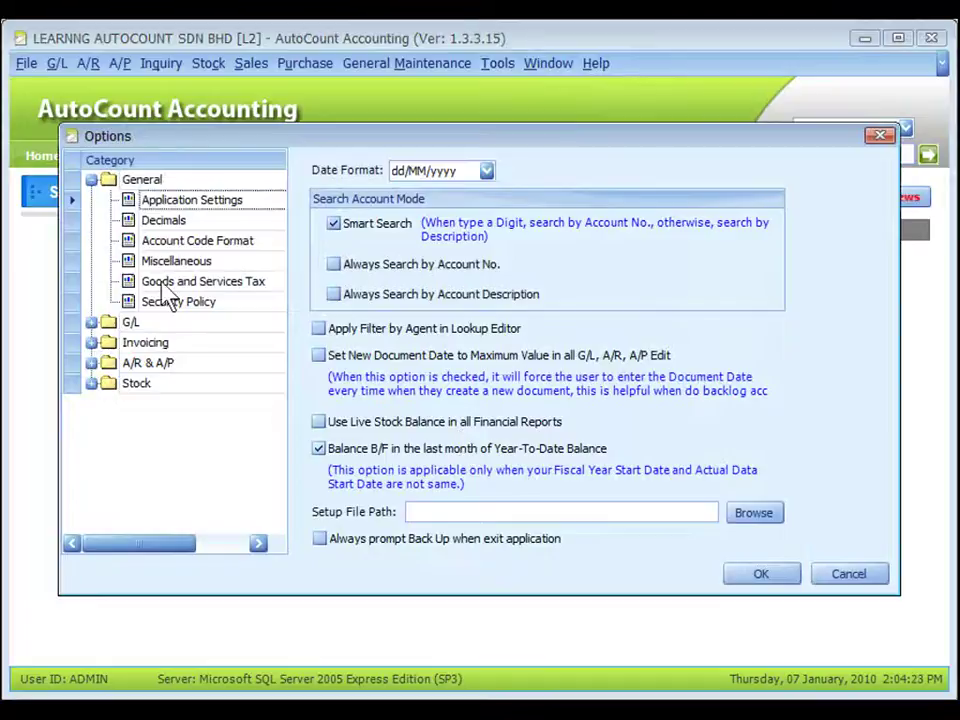
click(162, 284)
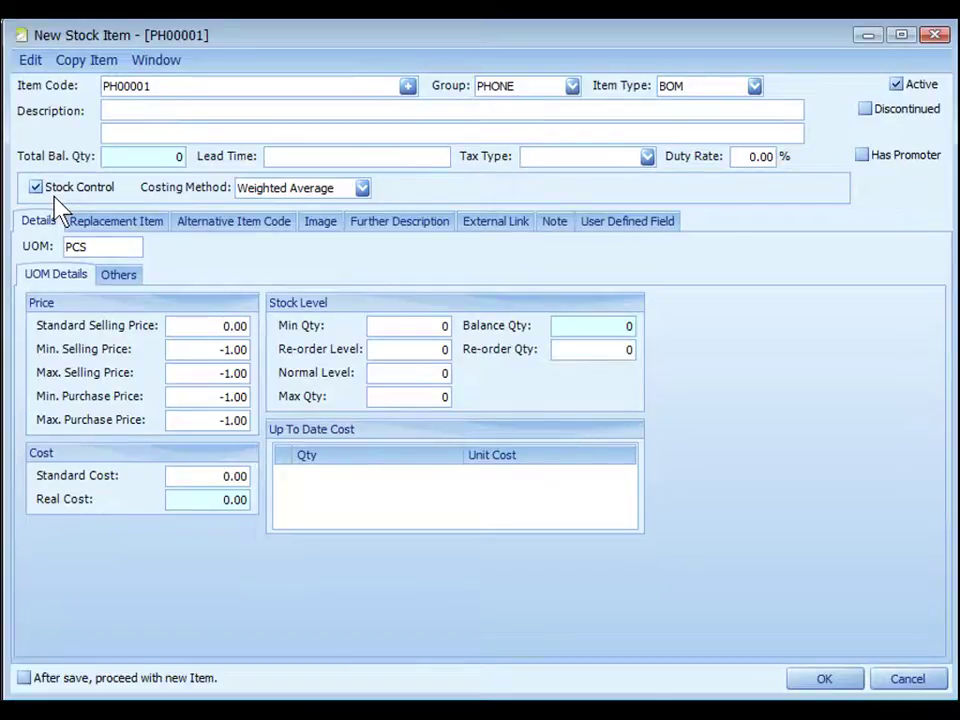
Review the costing methods and the Stock Costing options, and choose Weighted Average as the item's costing method.
click(275, 193)
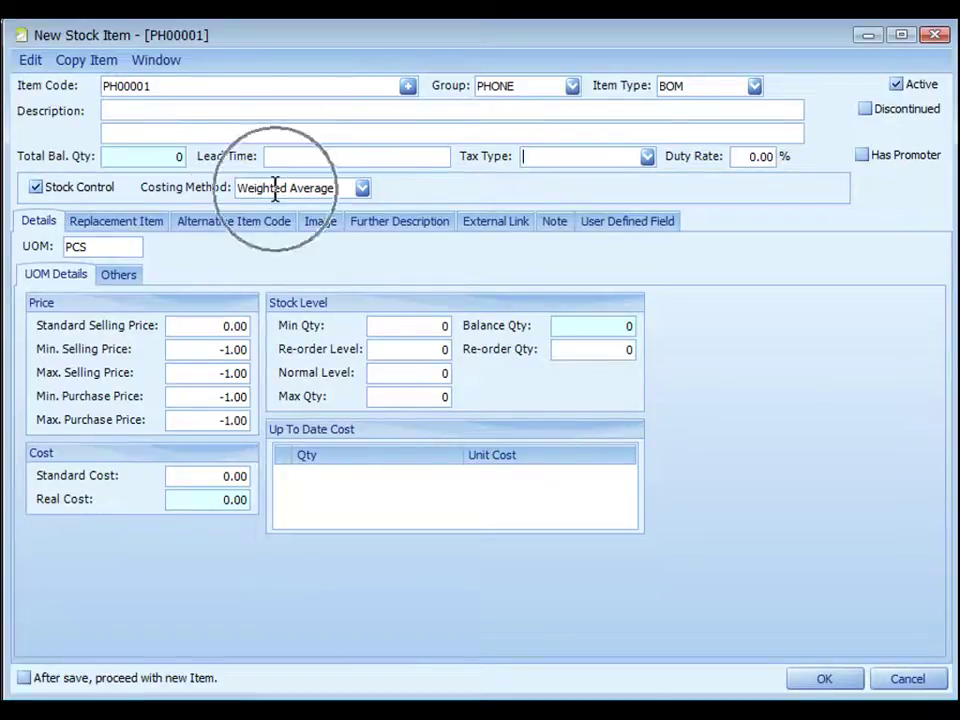
click(362, 190)
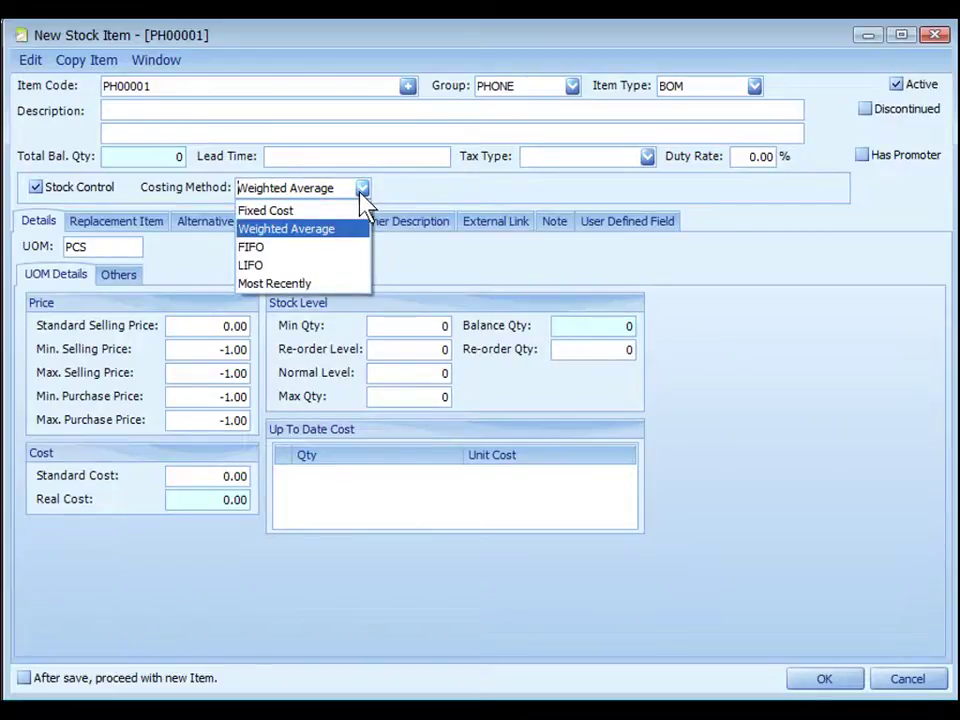
click(499, 64)
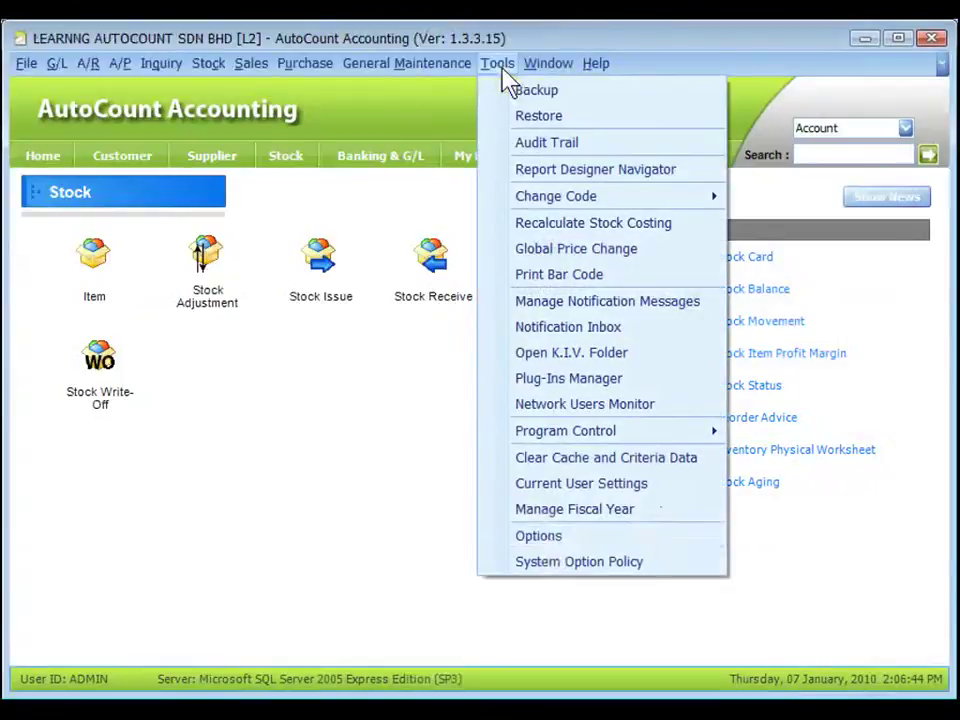
click(552, 545)
click(128, 386)
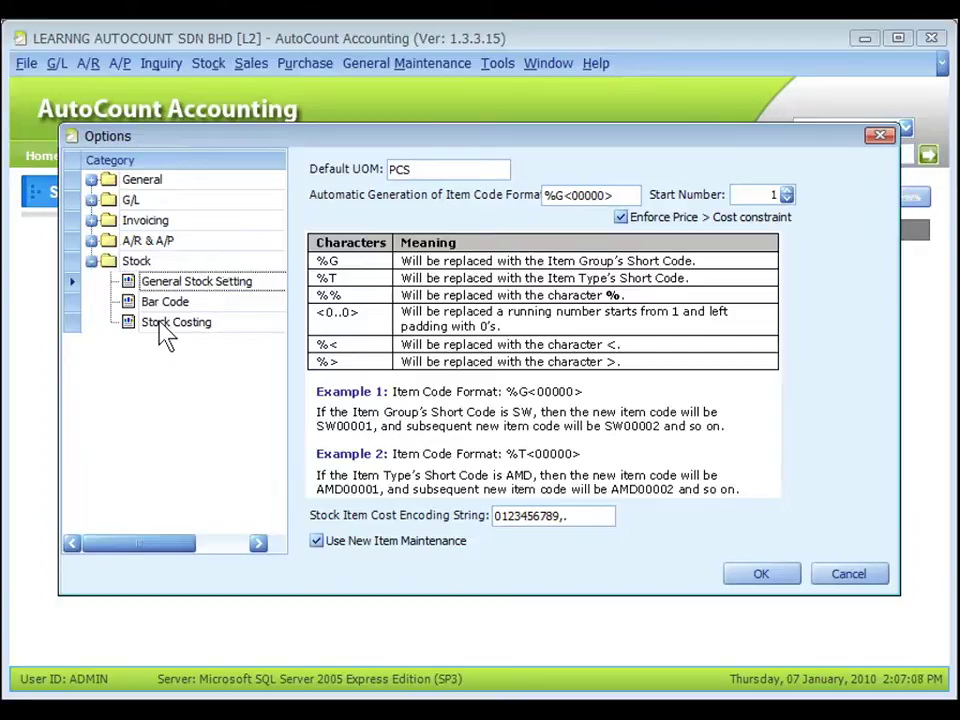
click(165, 328)
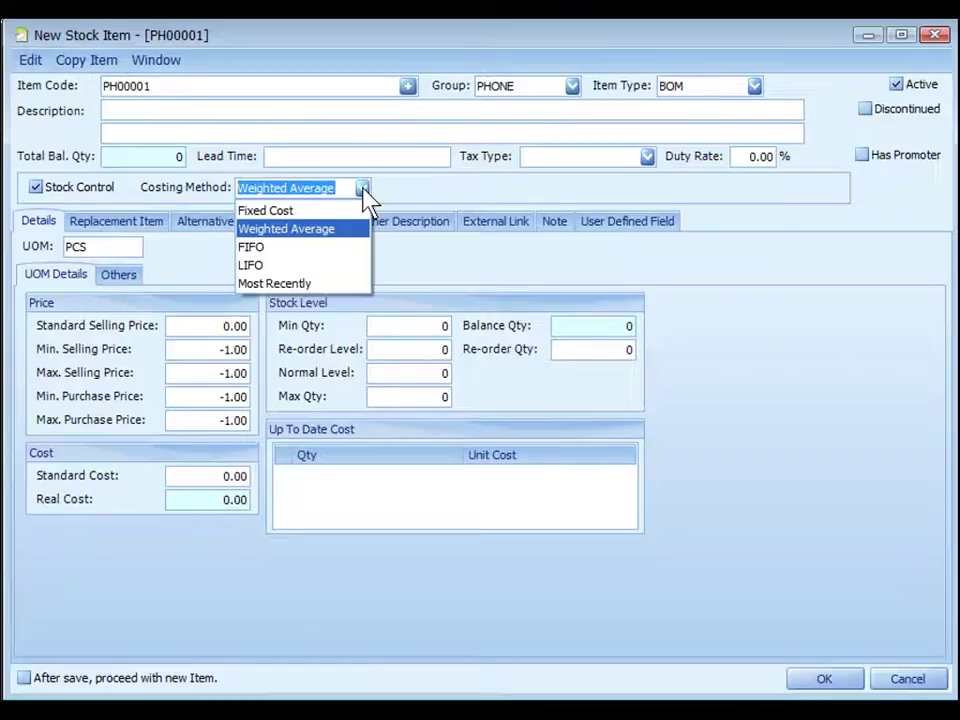
click(341, 238)
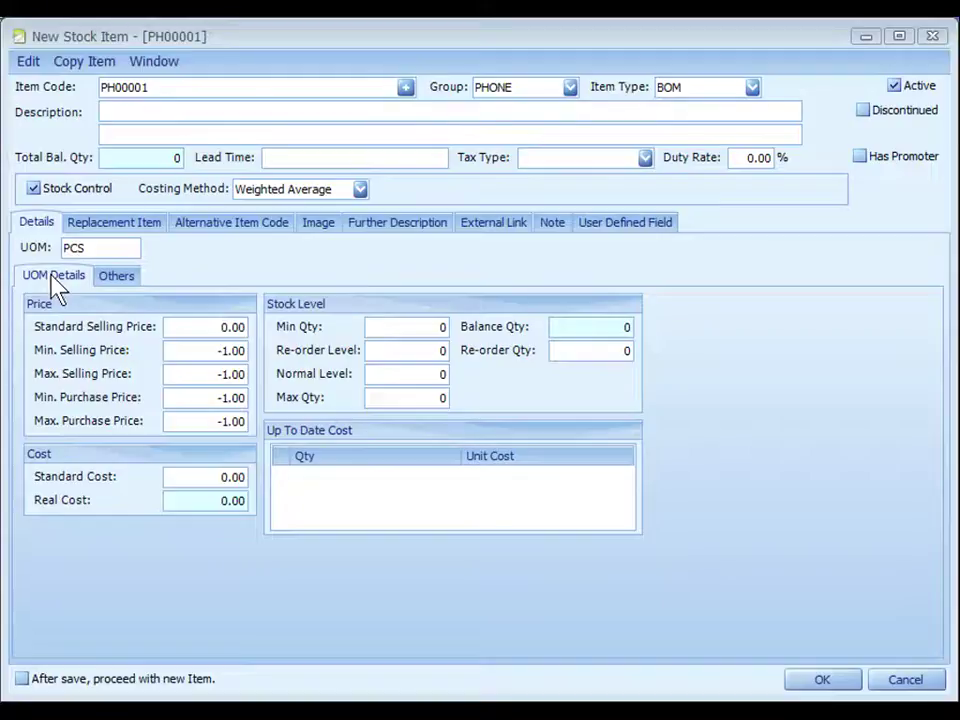
Examine the System Behaviors access rights for saving below minimum or above maximum prices, widening the Description column to read them.
click(210, 328)
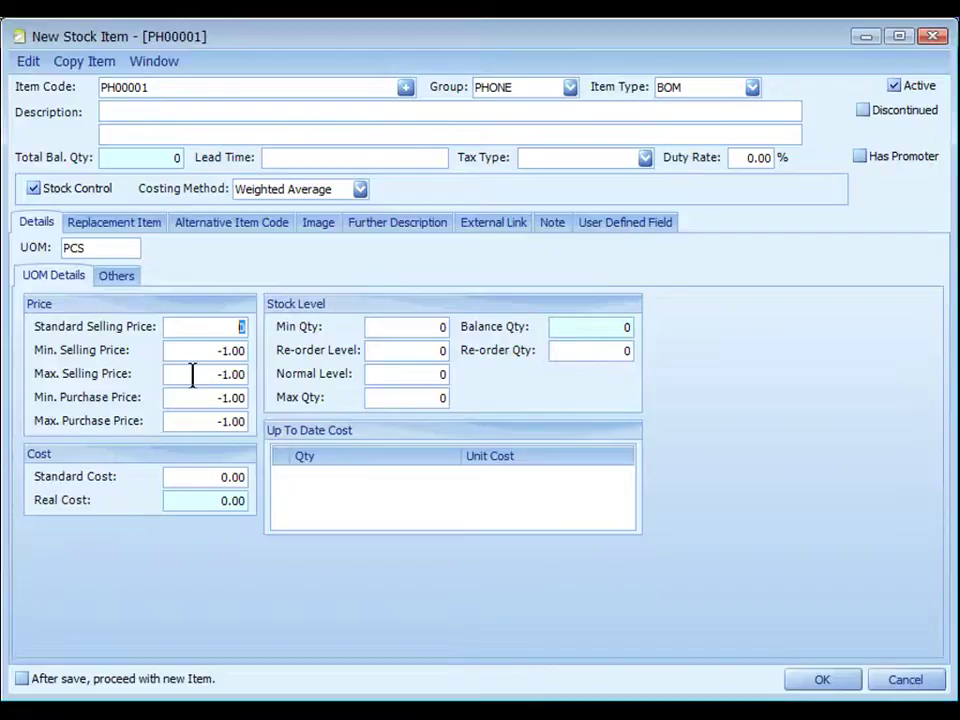
click(213, 350)
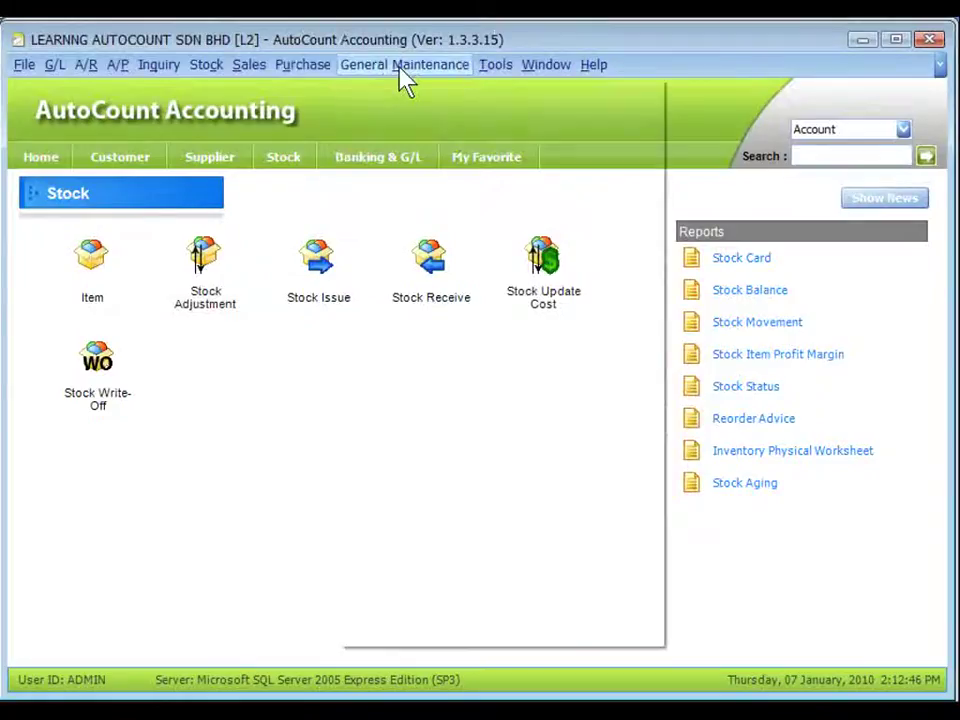
click(400, 66)
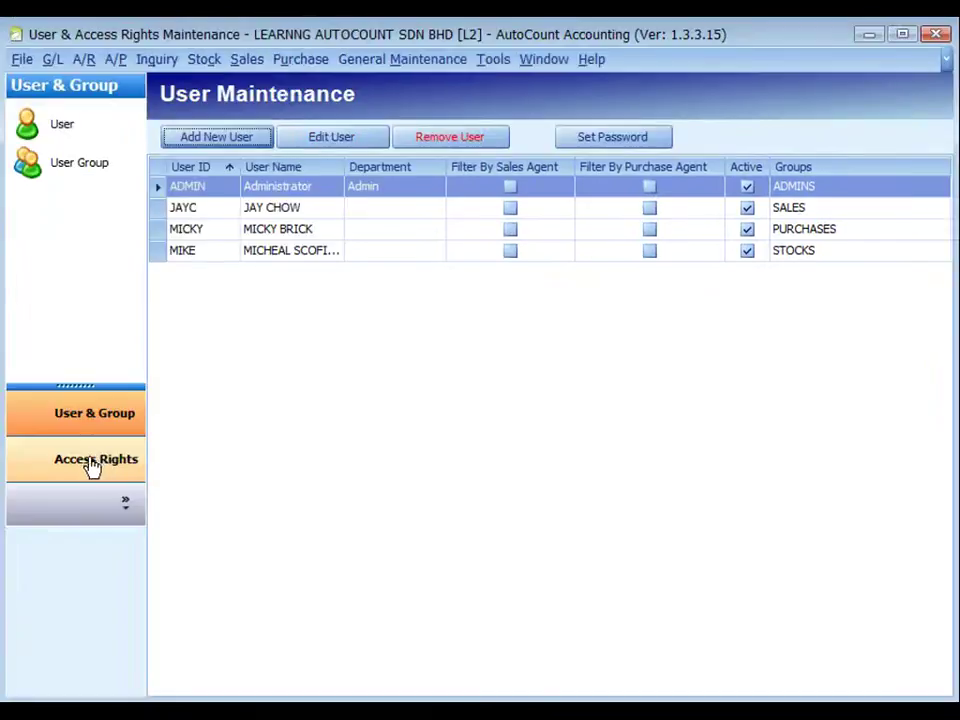
click(91, 466)
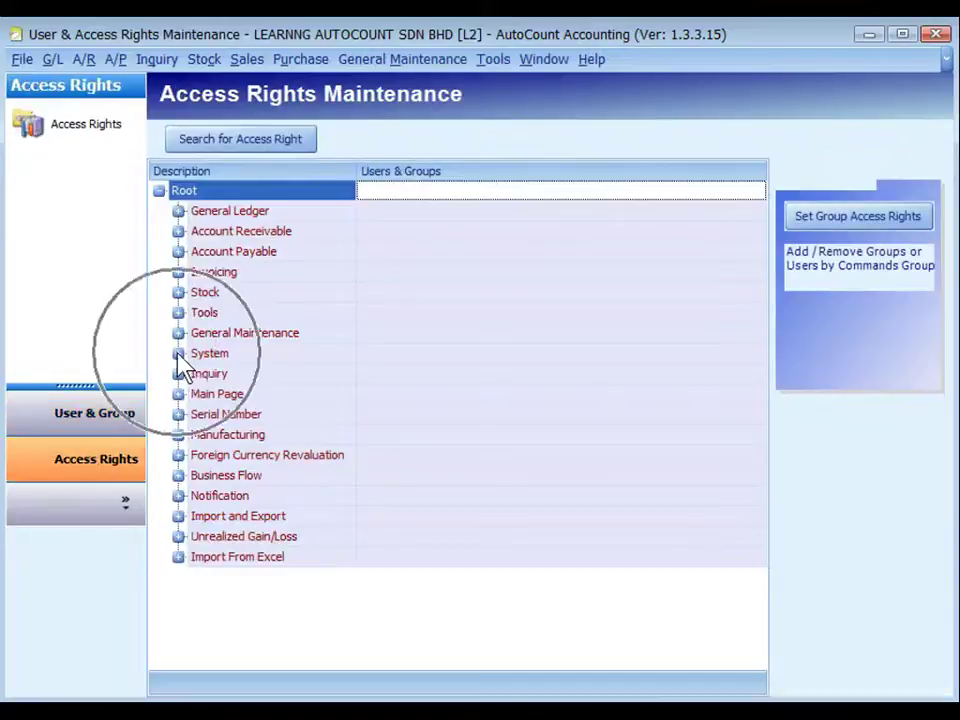
click(178, 354)
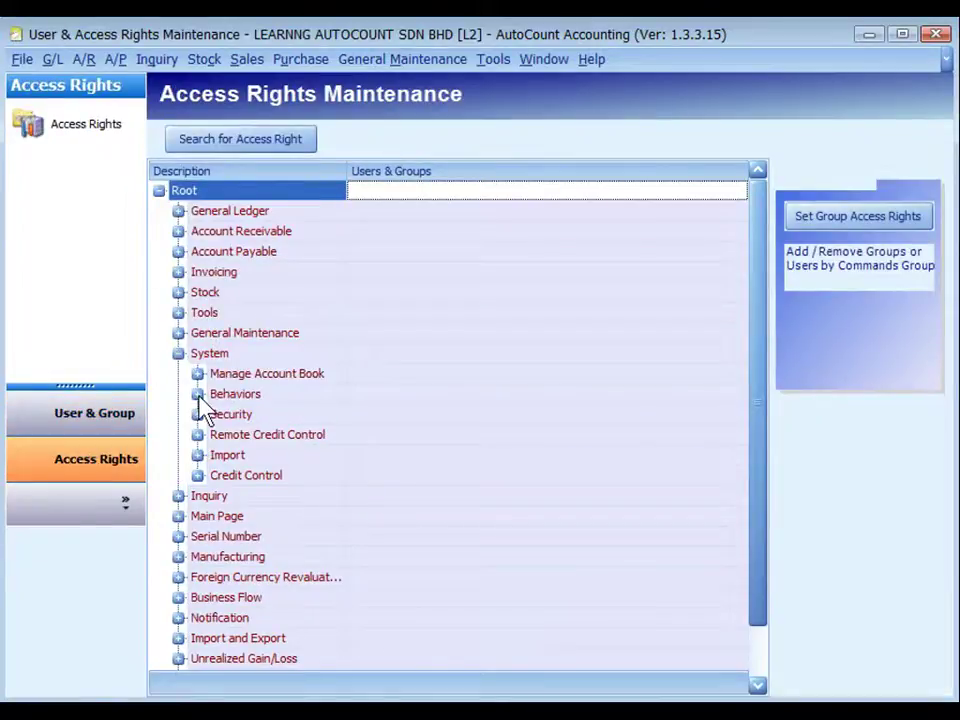
click(198, 394)
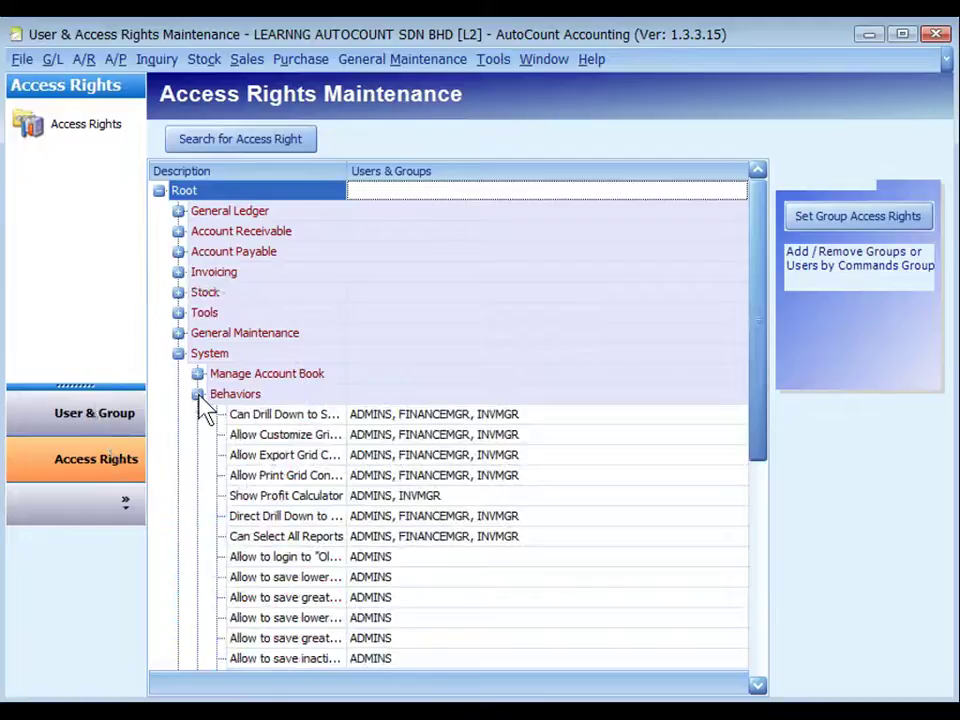
drag(760, 367, 762, 437)
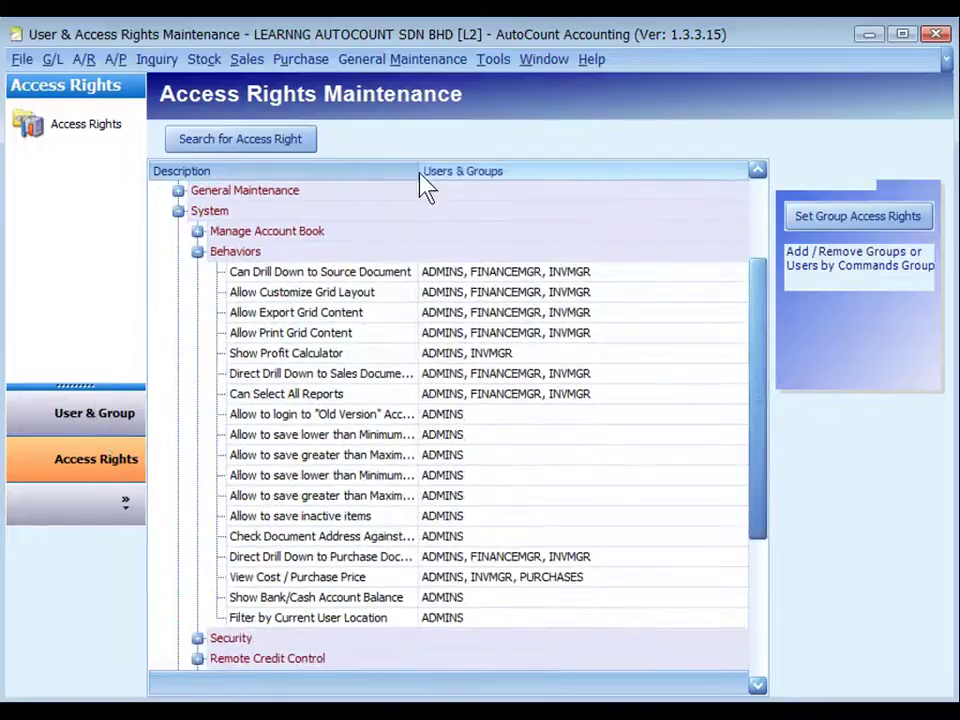
drag(420, 171, 548, 171)
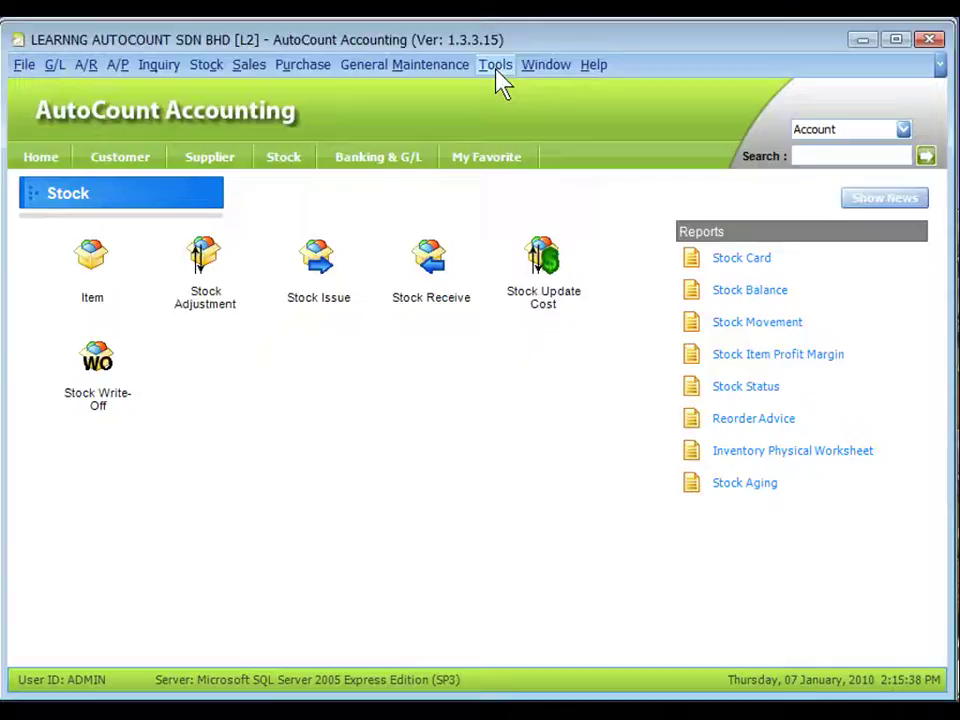
Examine the Customize Invoicing and Document Control options, including the price color indications and the Update Item Cost Option.
click(497, 66)
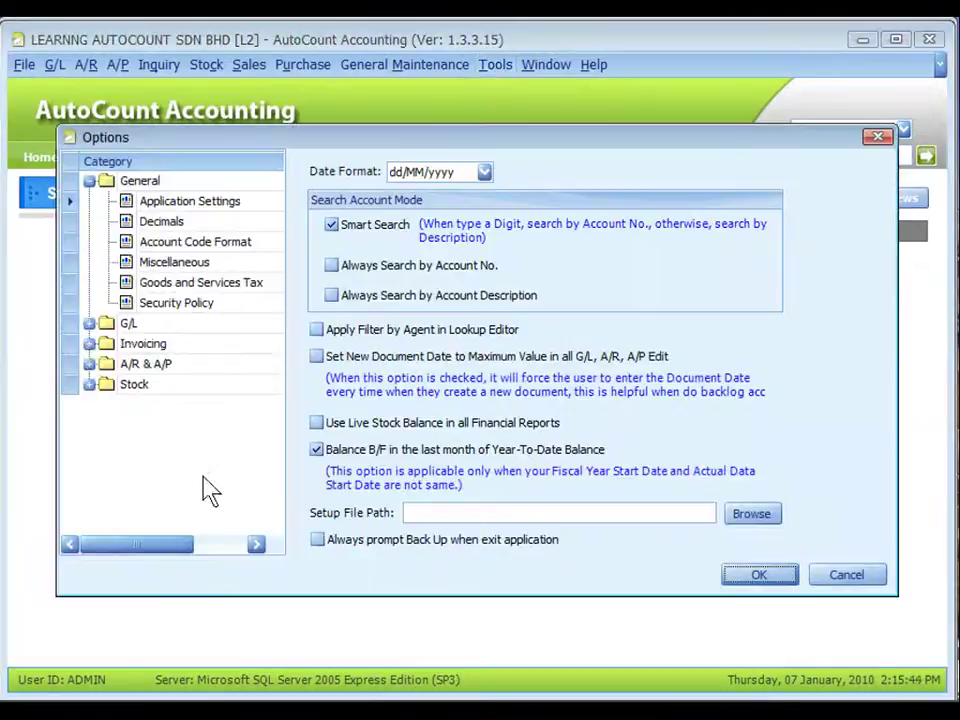
click(90, 343)
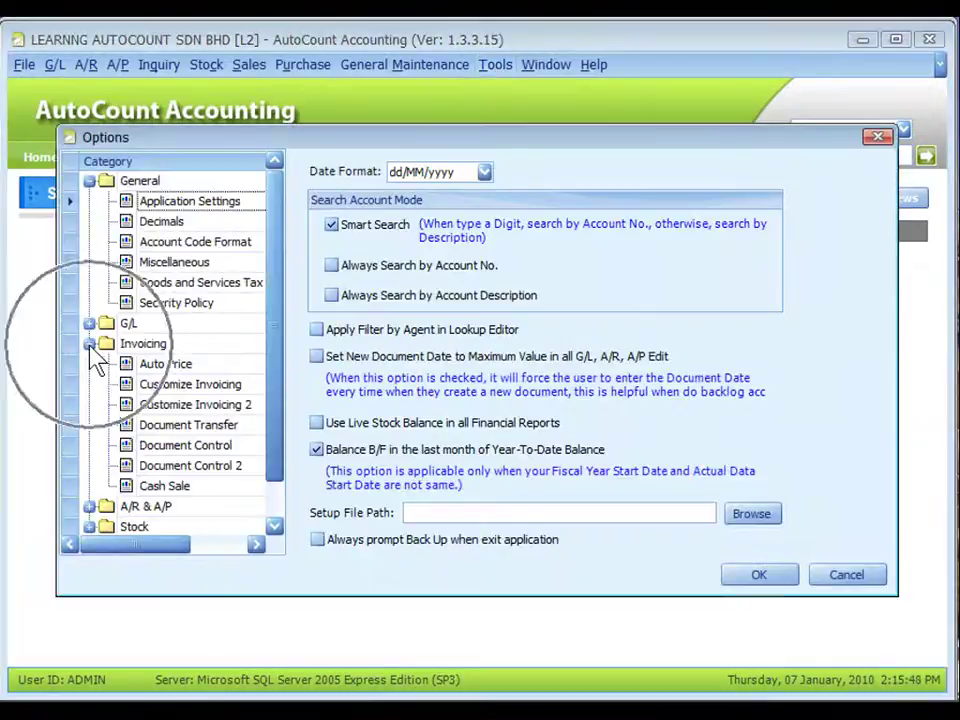
click(155, 386)
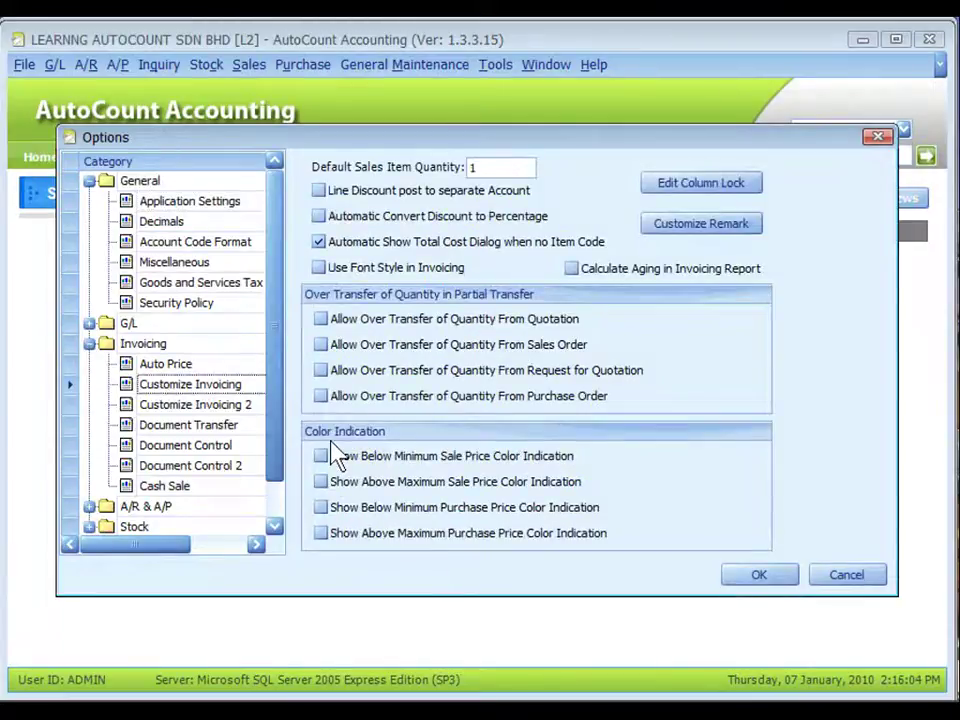
click(168, 446)
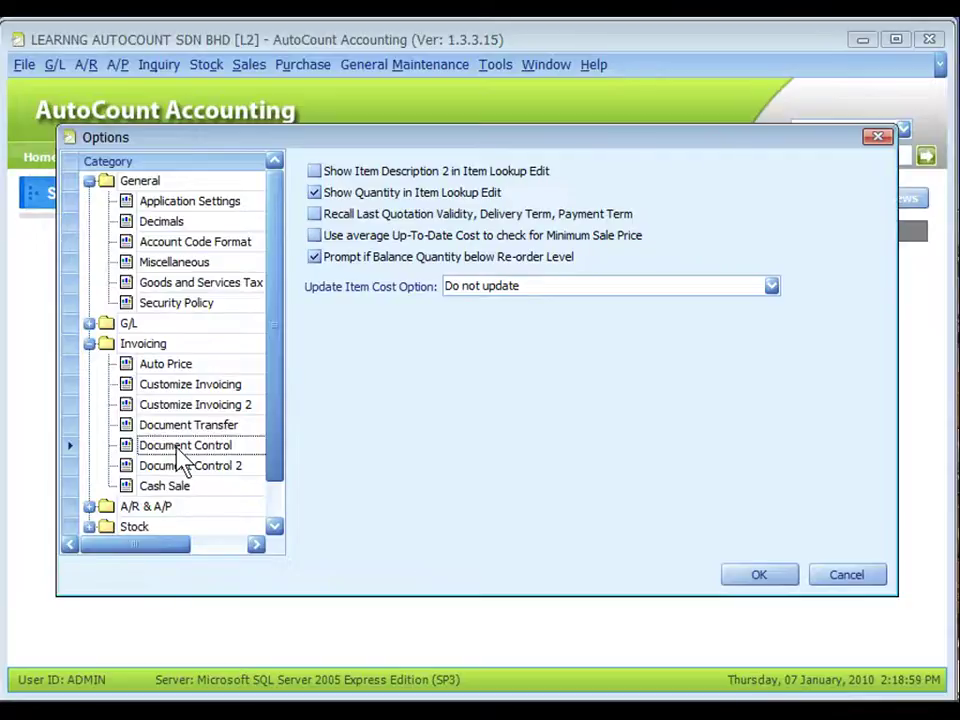
click(470, 286)
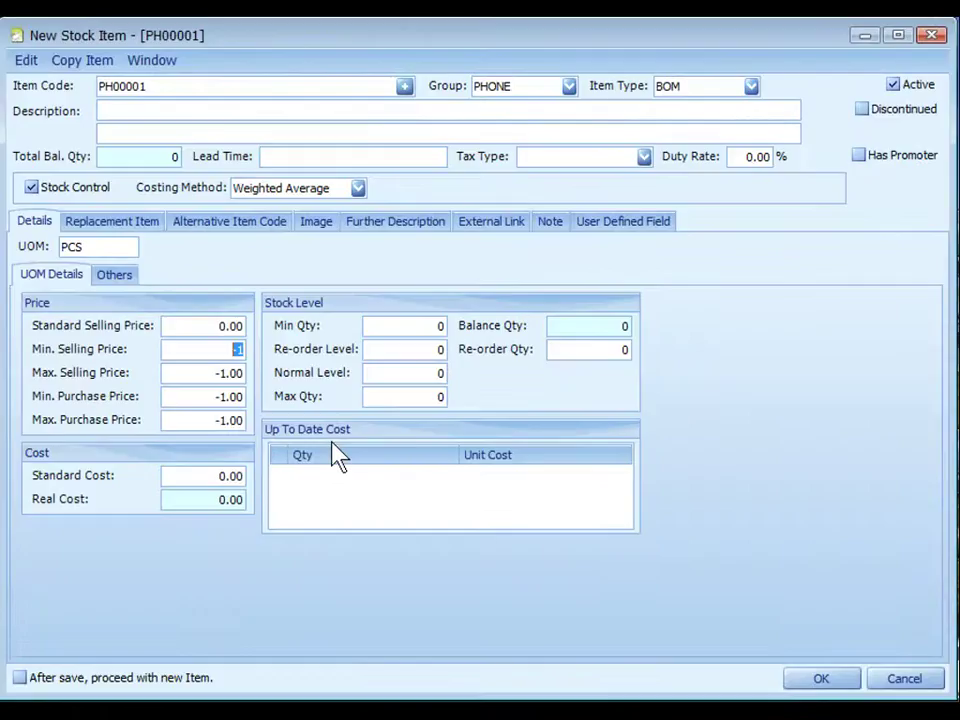
Review the new item's Stock Level quantities and its additional details such as shelf and bar code.
click(332, 456)
click(400, 347)
click(399, 374)
click(402, 397)
click(128, 278)
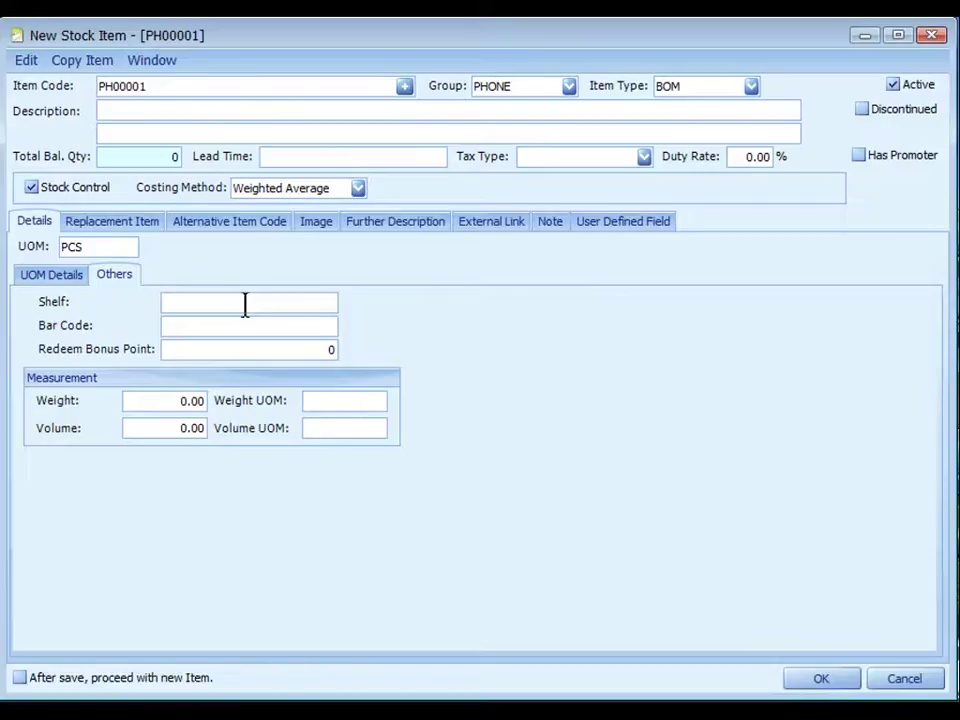
click(231, 327)
Add N50 as a replacement item for PH00001 with a replacement degree of 100.
click(112, 229)
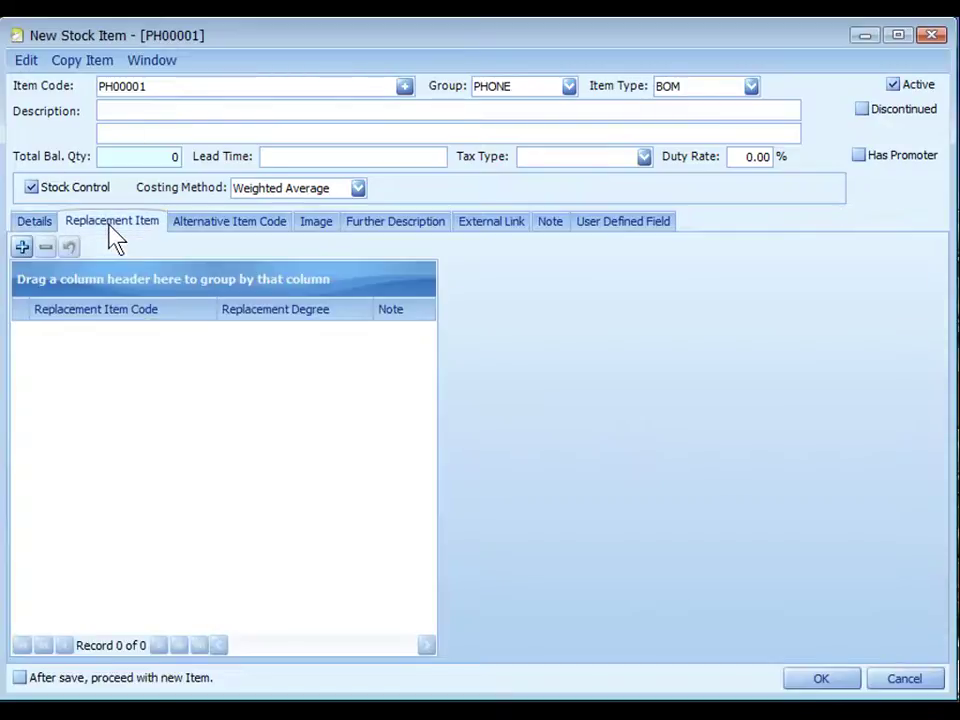
click(22, 247)
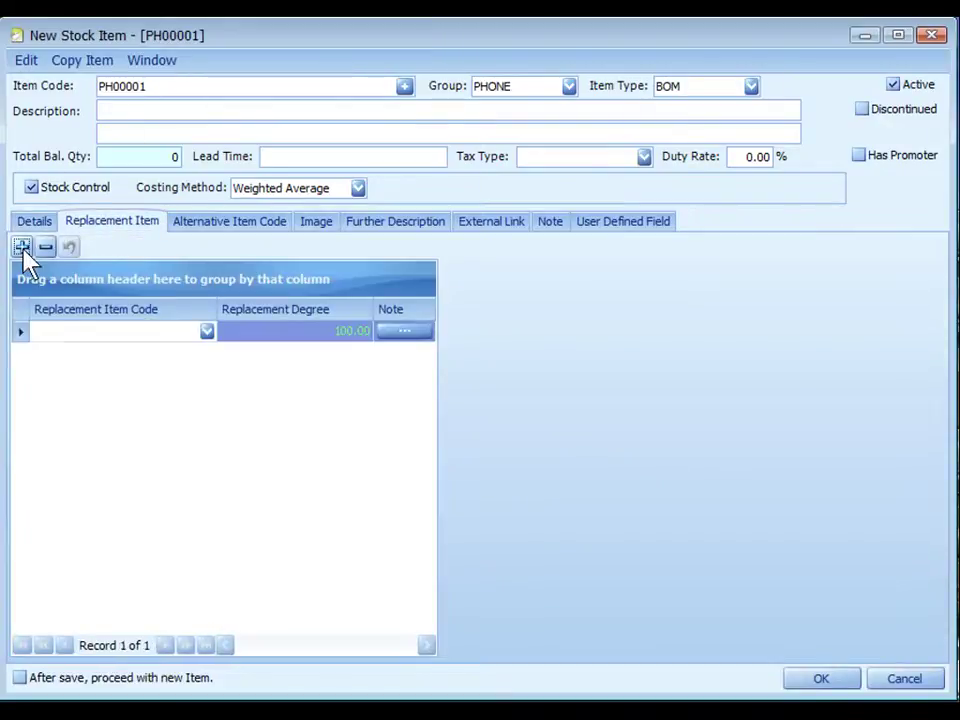
click(206, 331)
text(N50)
click(313, 330)
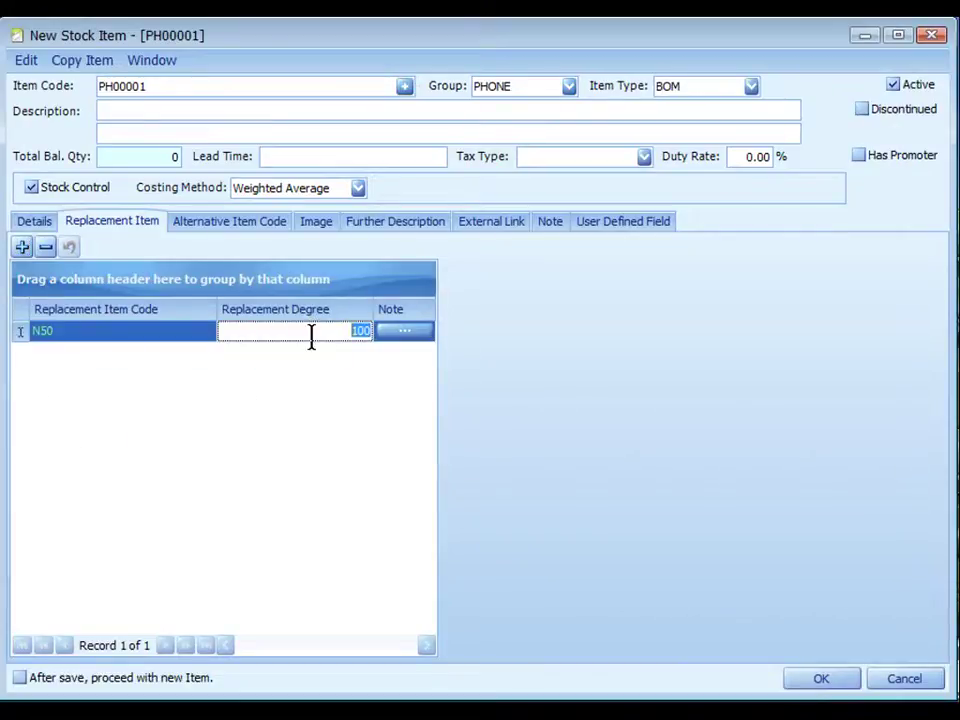
key(Tab)
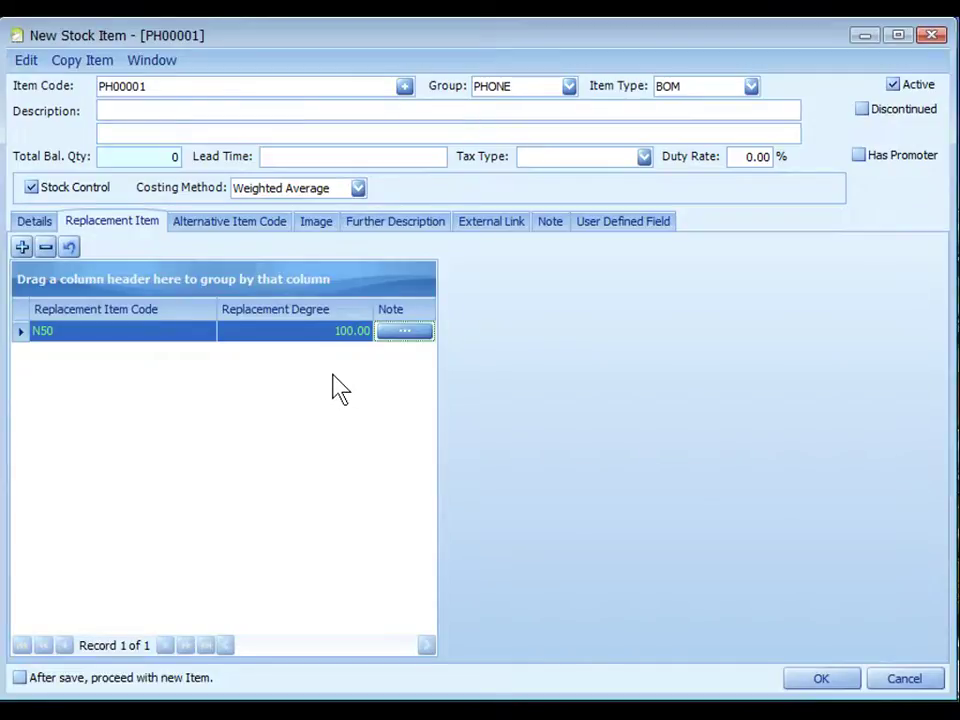
Review the item's alternative item code, image, further description and external link sections, adding a blank alternative code row.
click(214, 226)
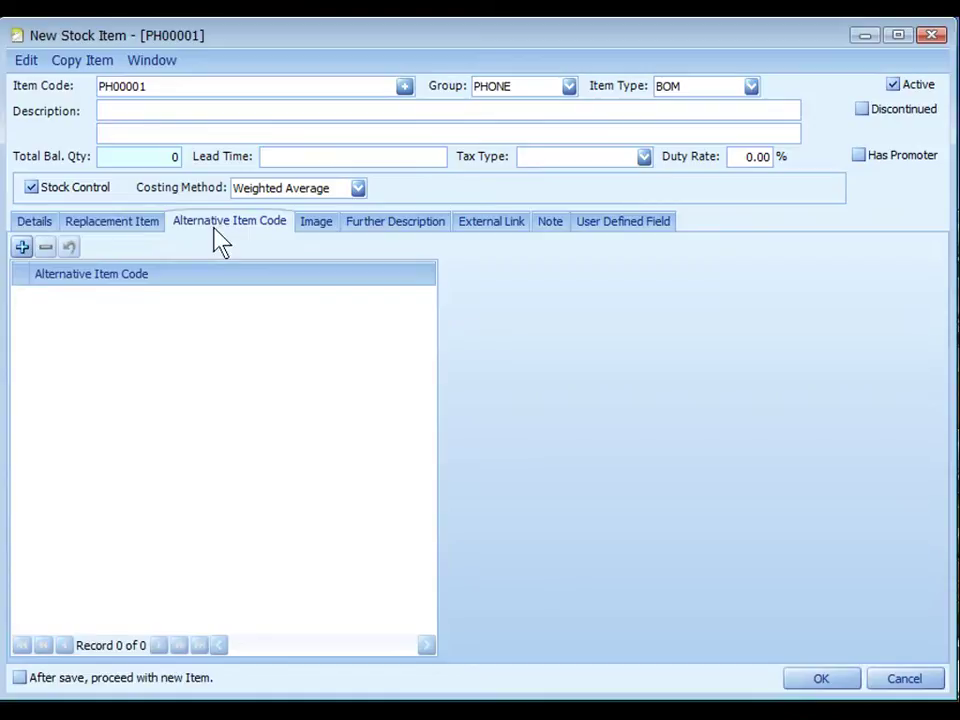
click(22, 247)
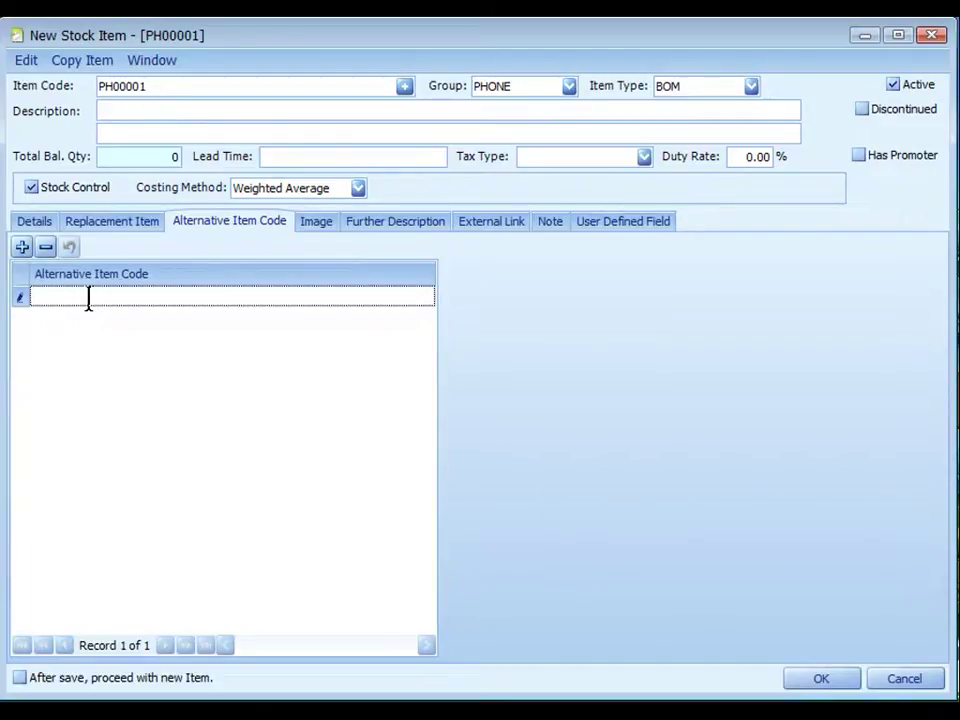
click(317, 231)
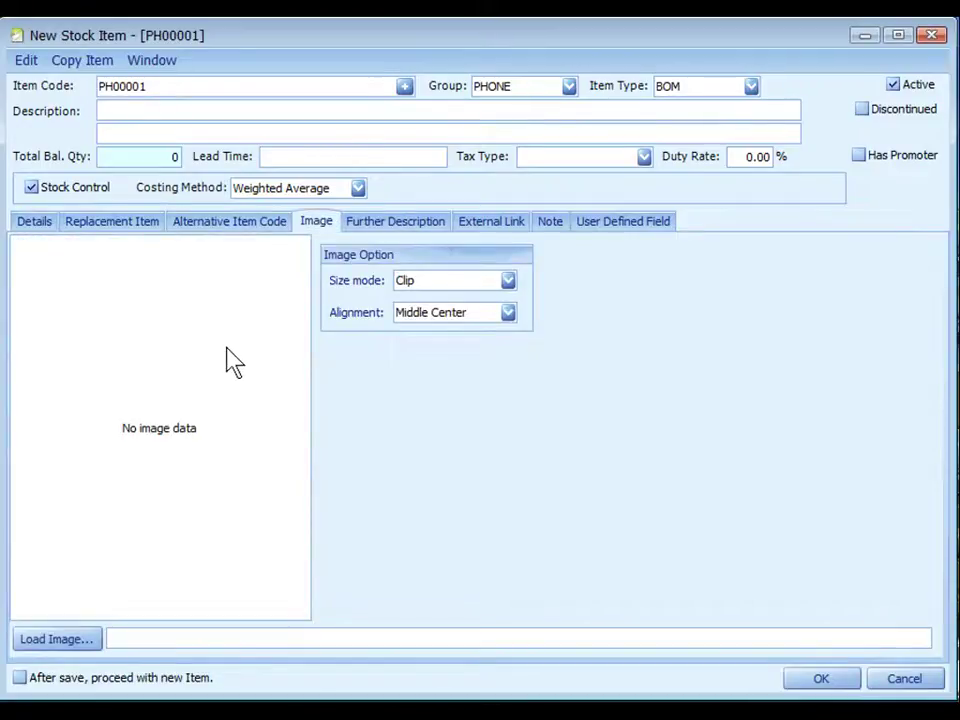
click(90, 650)
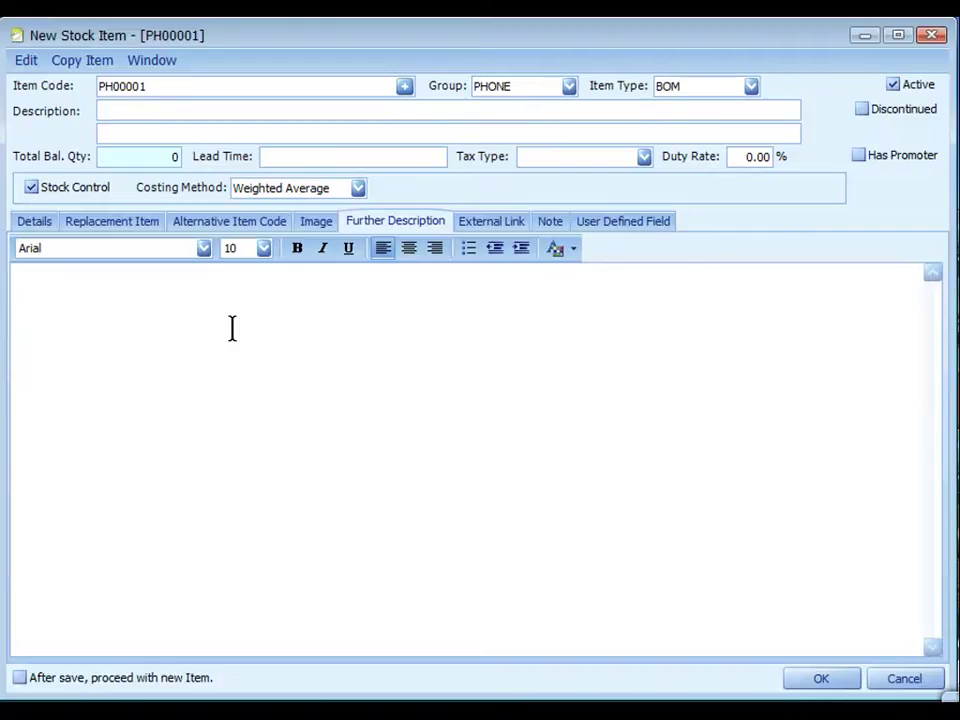
click(490, 224)
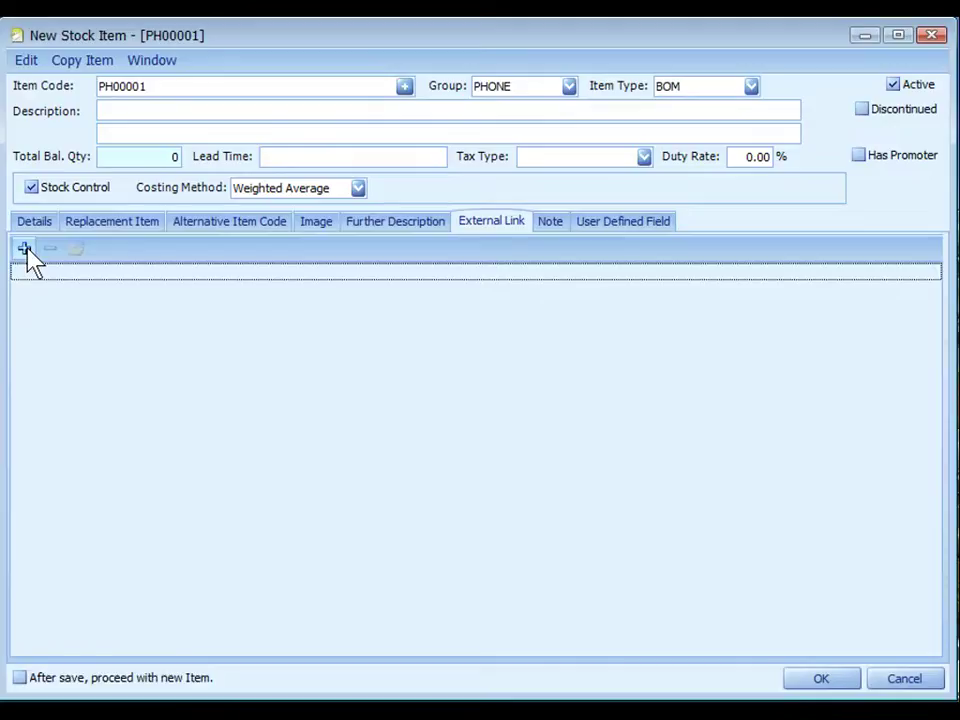
key(ctrl+Tab)
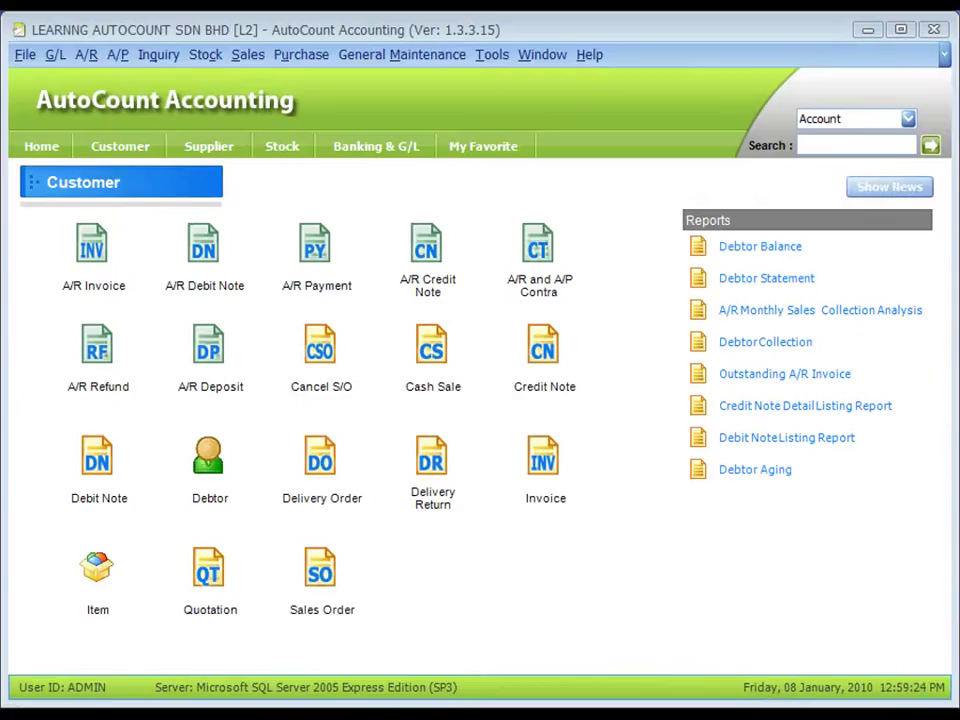
Open Item Opening Balance Maintenance and load the opening balances of all items without a filter.
click(203, 58)
mouse_move(360, 110)
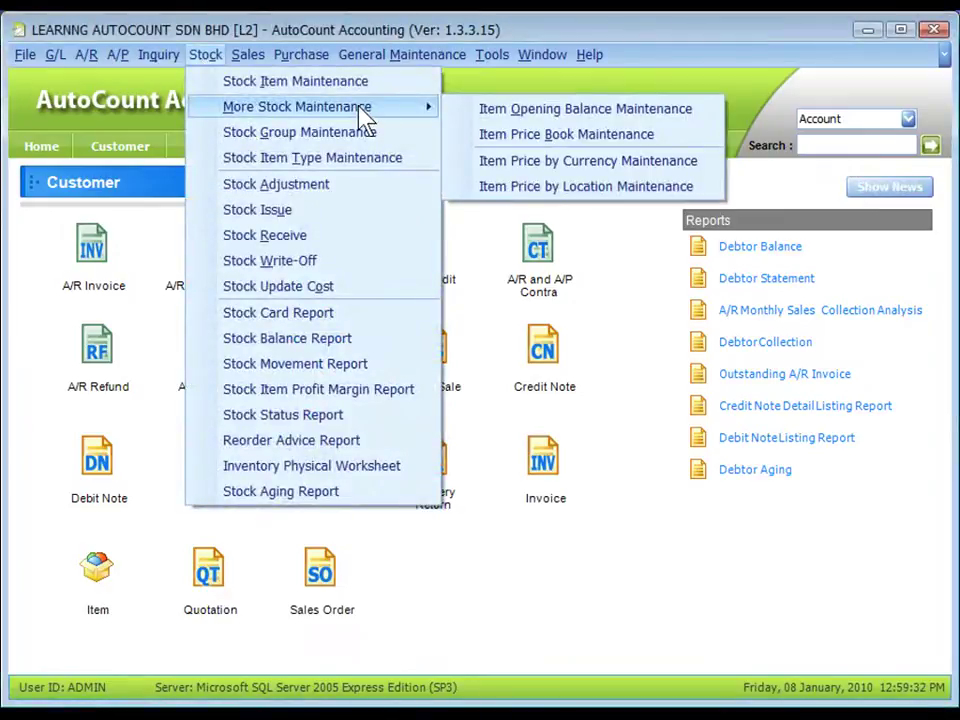
click(570, 112)
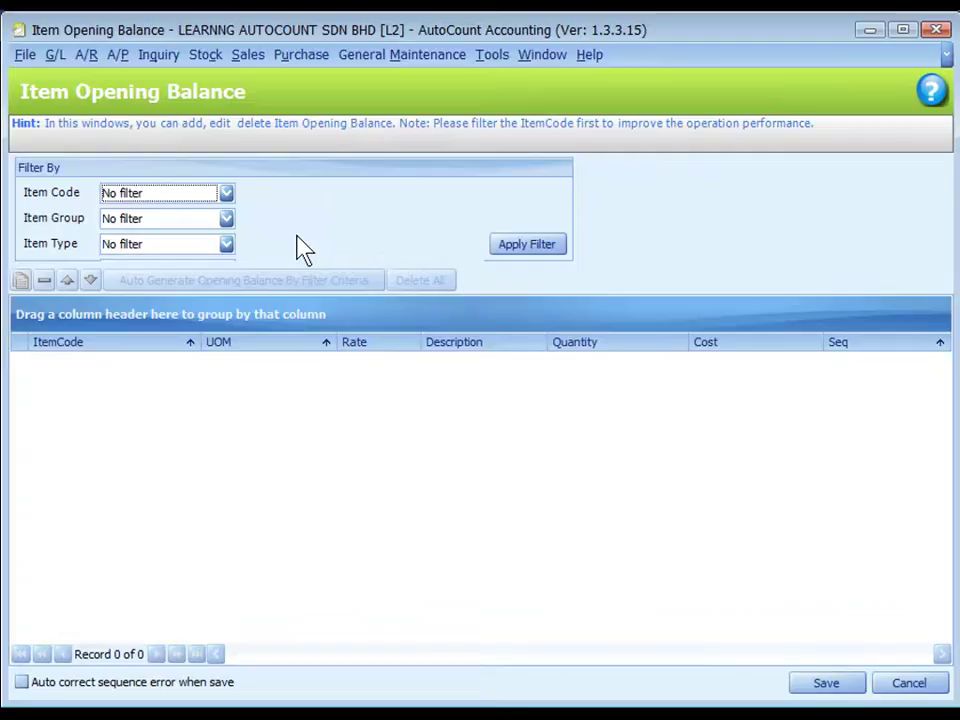
click(527, 250)
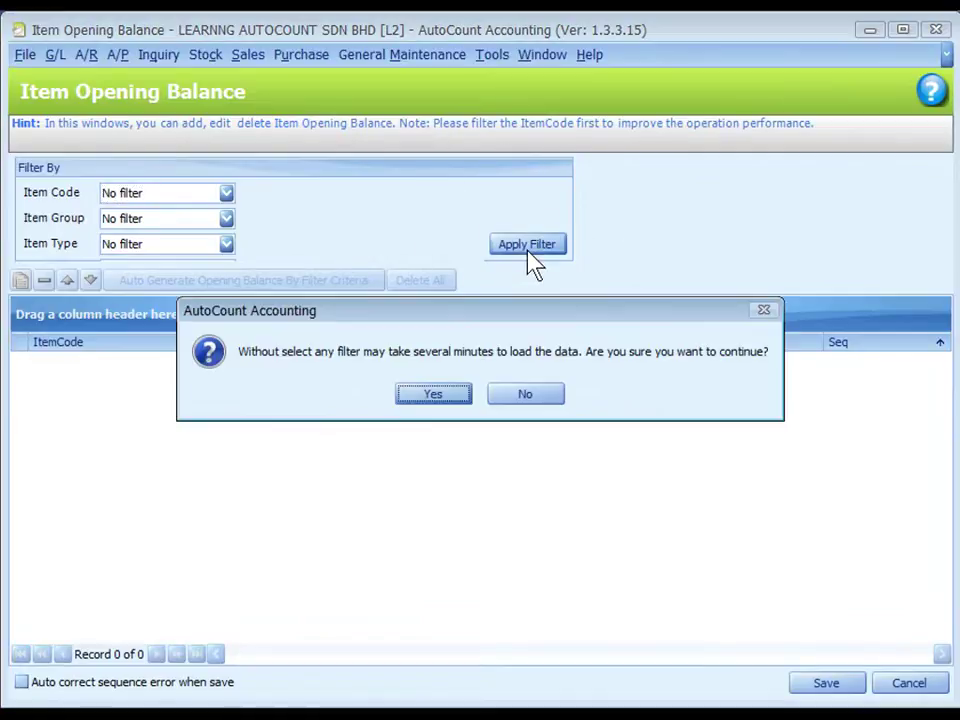
click(437, 398)
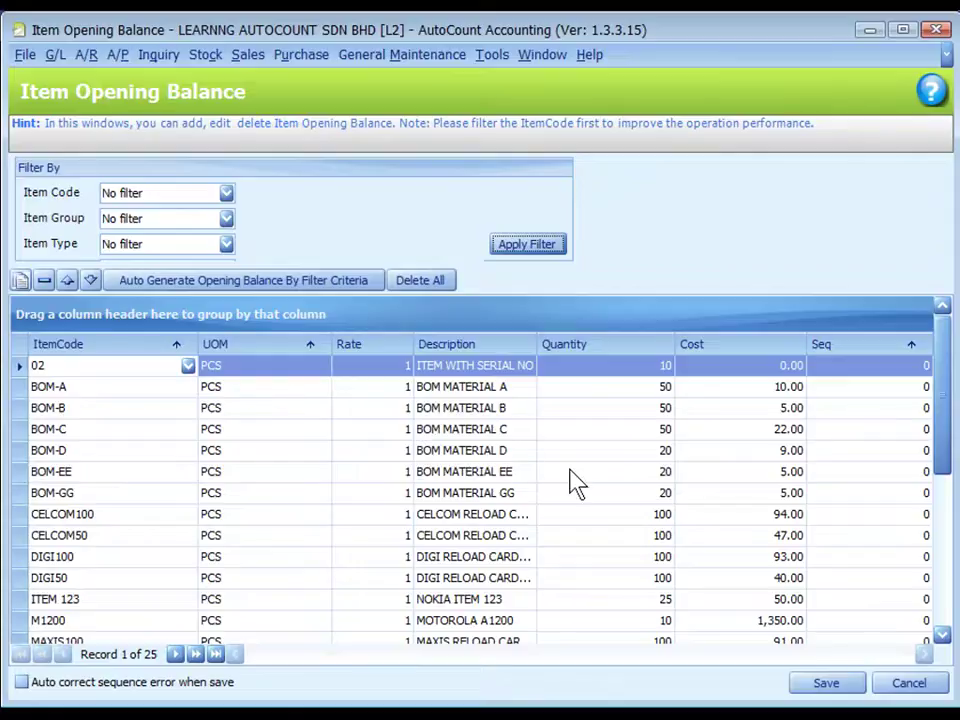
Auto-generate opening balance lines by the filter criteria and look at the quantity and cost entries of item 01's BOX line.
click(265, 283)
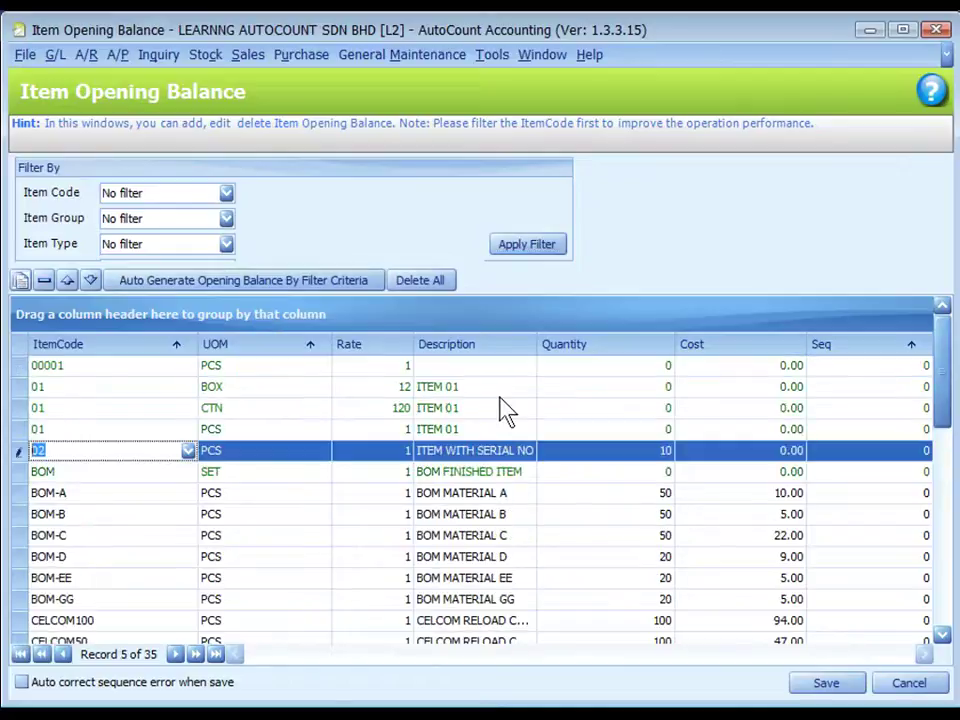
click(619, 388)
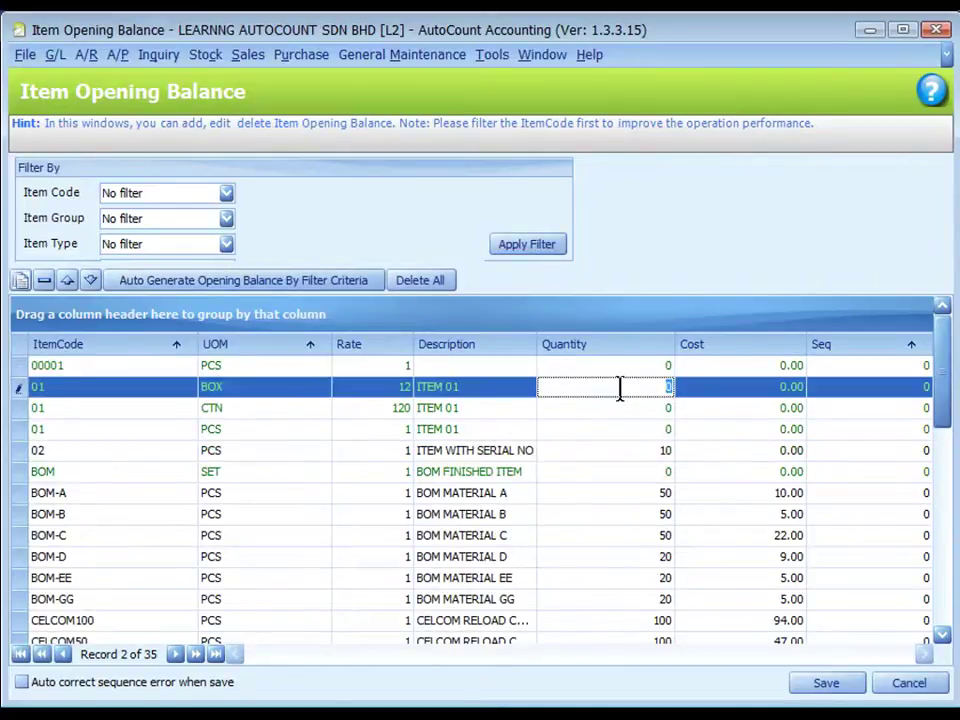
click(718, 388)
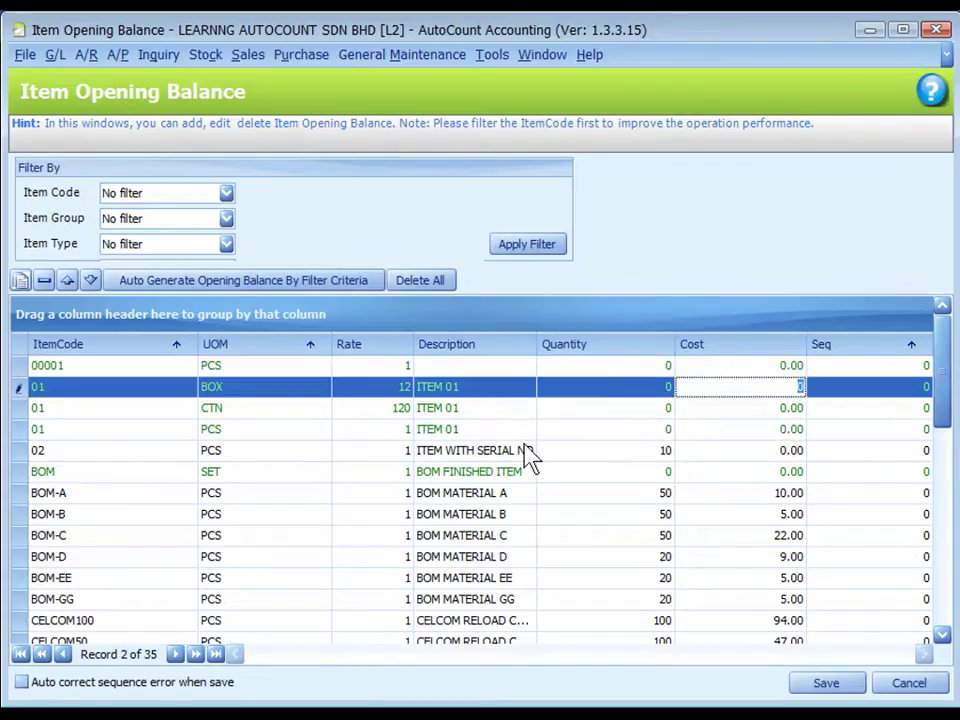
Duplicate the N50 opening balance line twice and open the quantity of the first copy.
scroll(240, 480, down, 7)
click(236, 471)
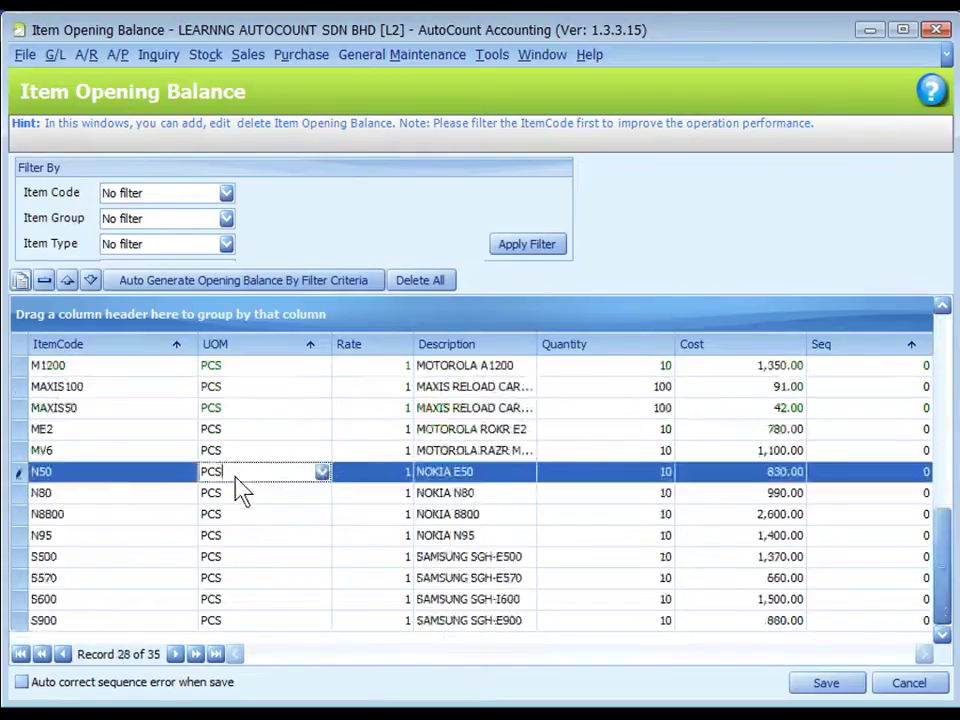
click(21, 283)
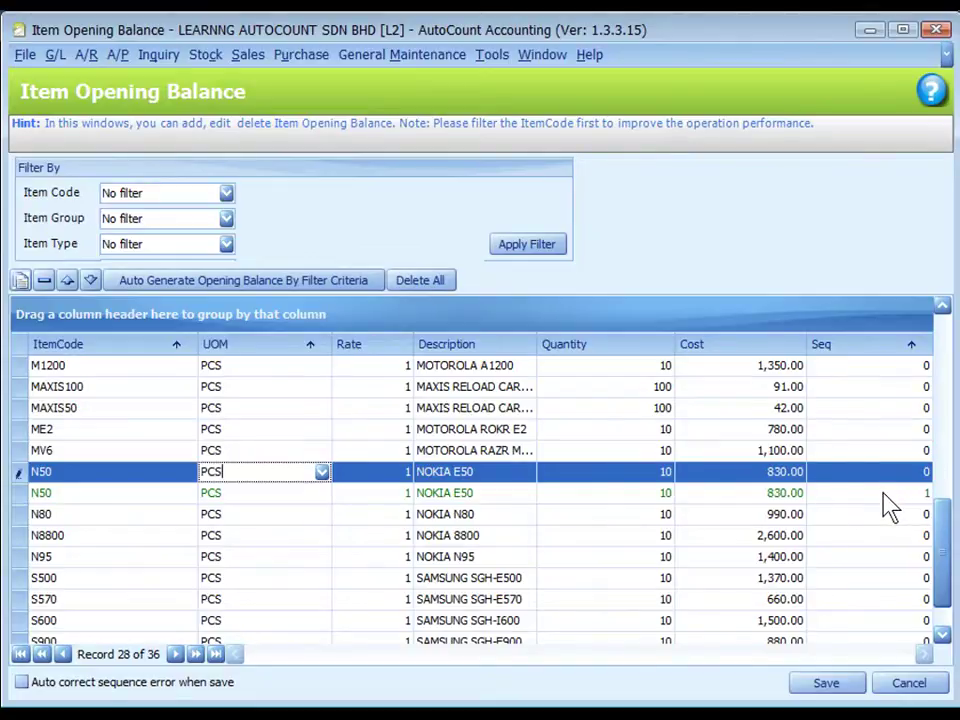
click(20, 280)
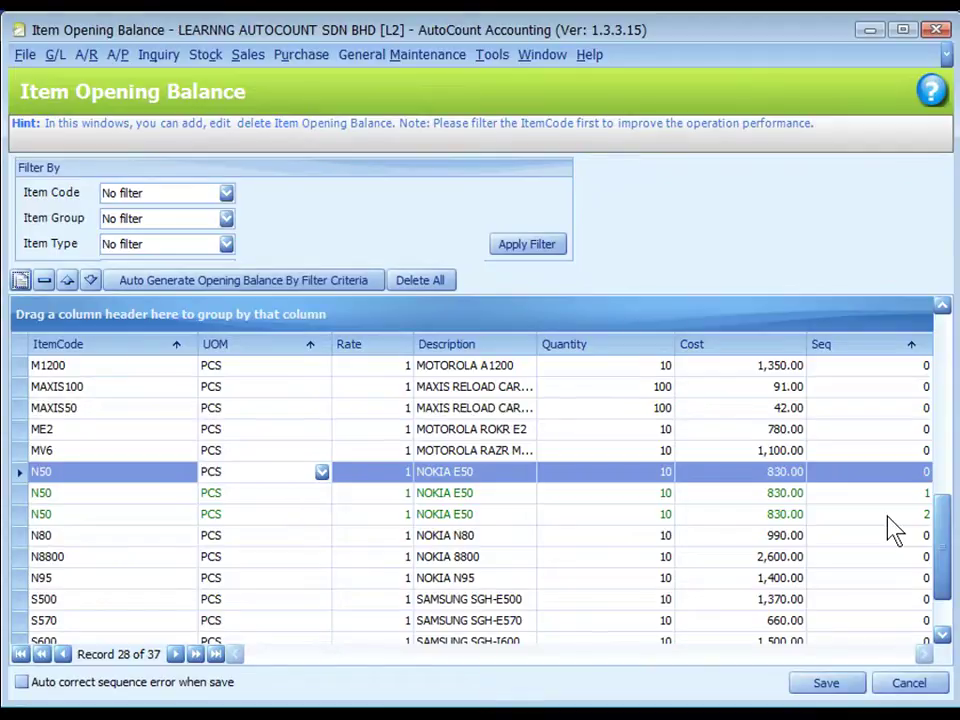
click(640, 496)
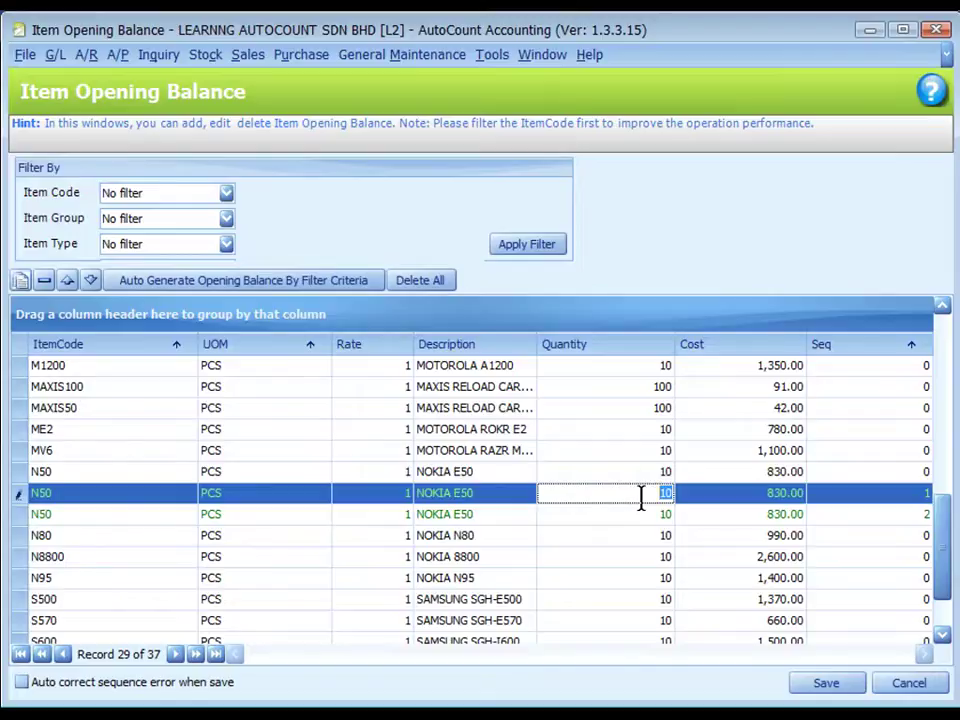
Delete both duplicated N50 opening balance lines, confirming each deletion.
click(128, 514)
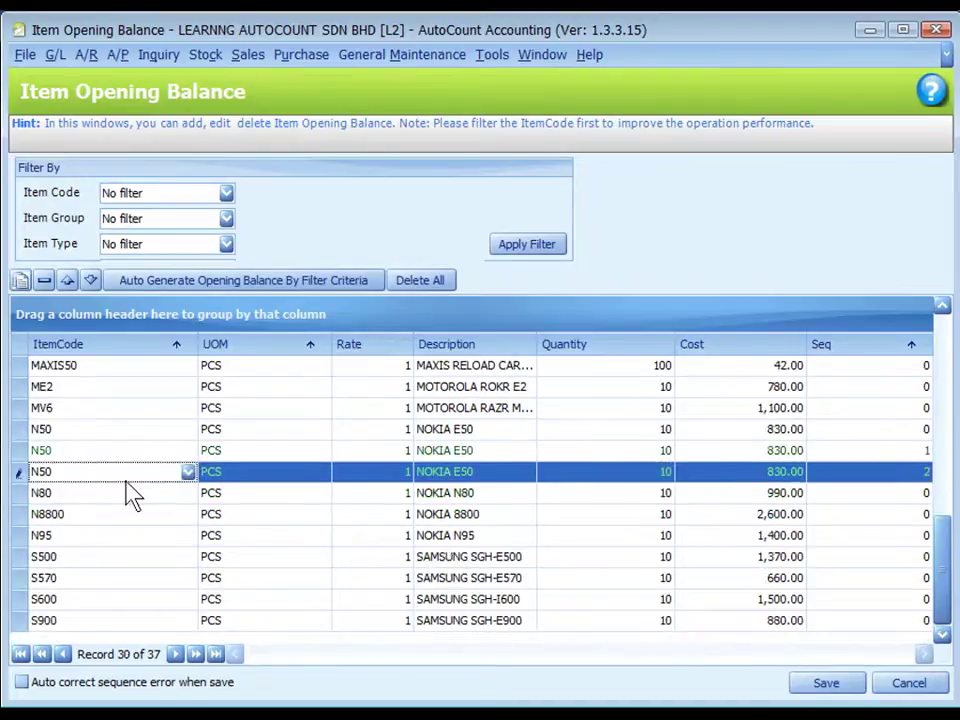
click(45, 288)
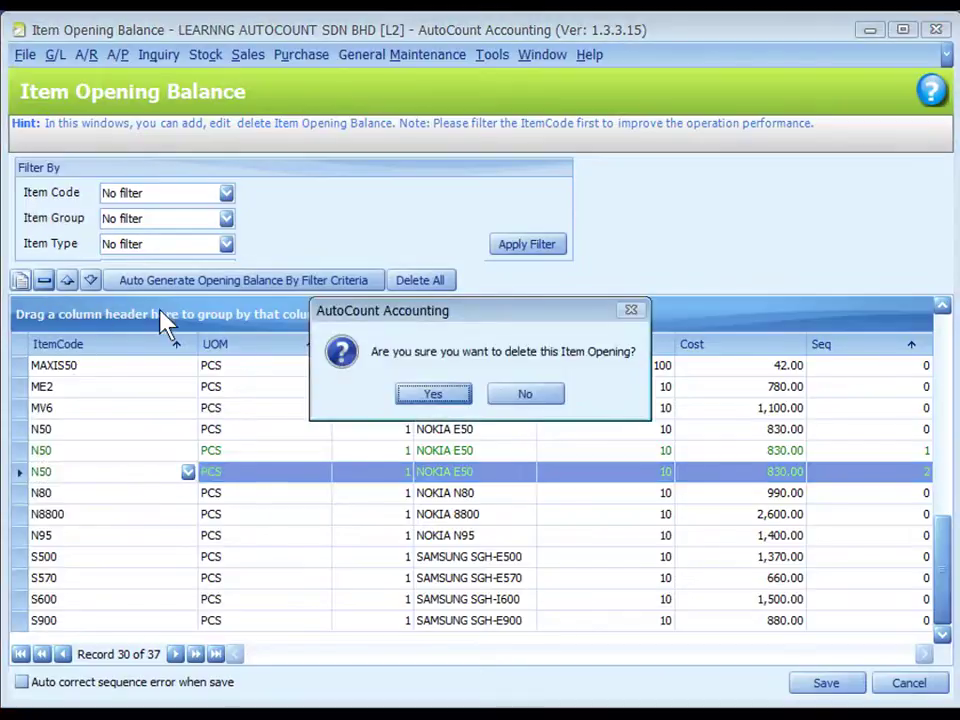
click(420, 397)
click(97, 471)
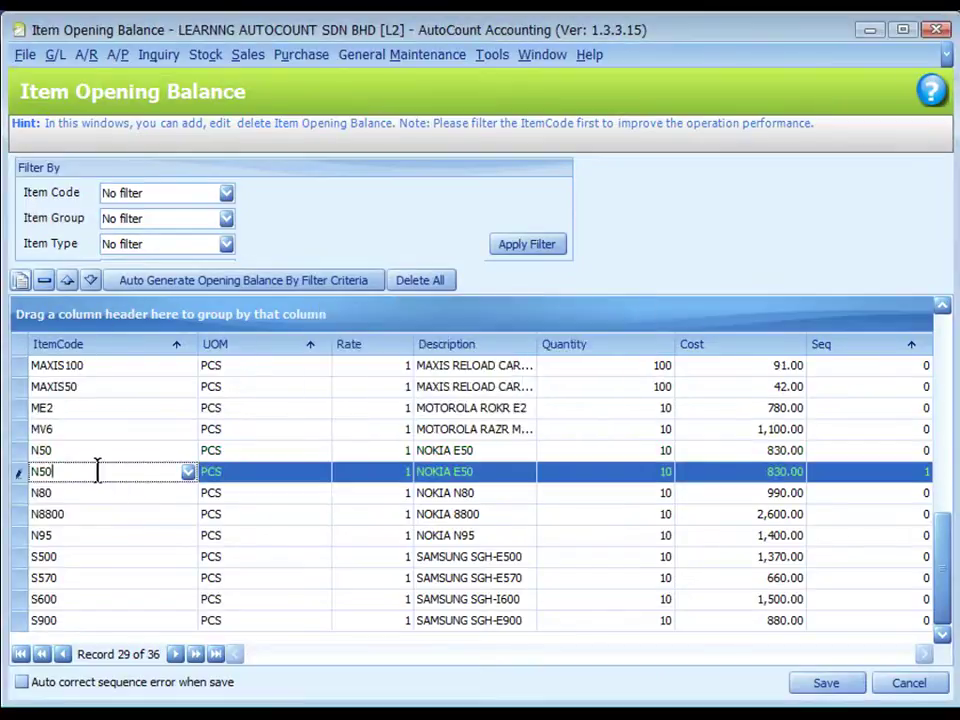
click(44, 280)
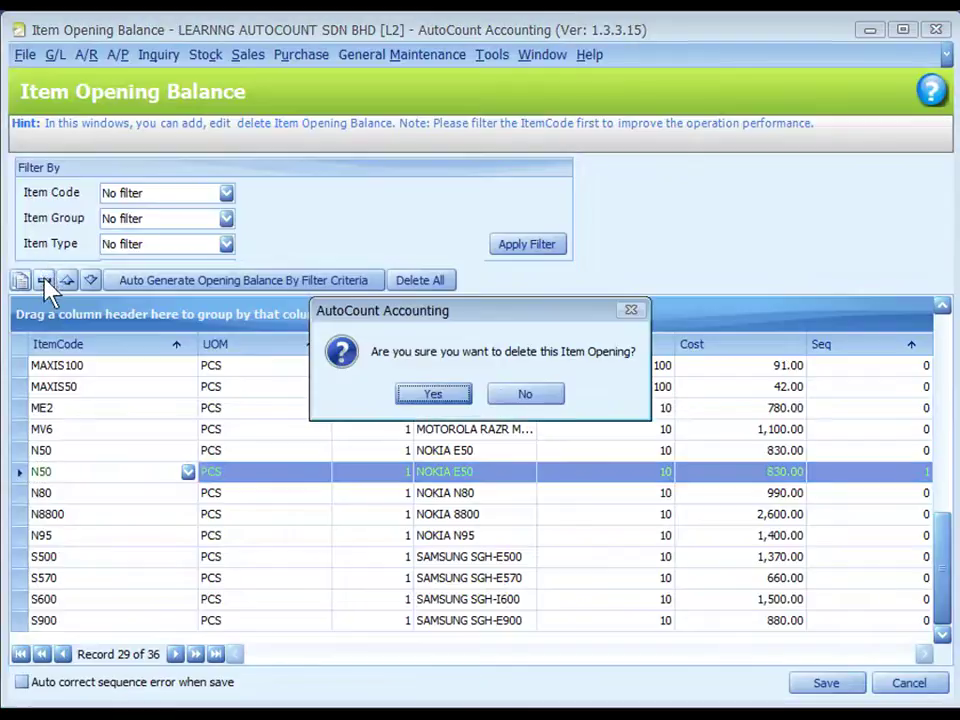
click(430, 397)
Save the item opening balances.
click(826, 684)
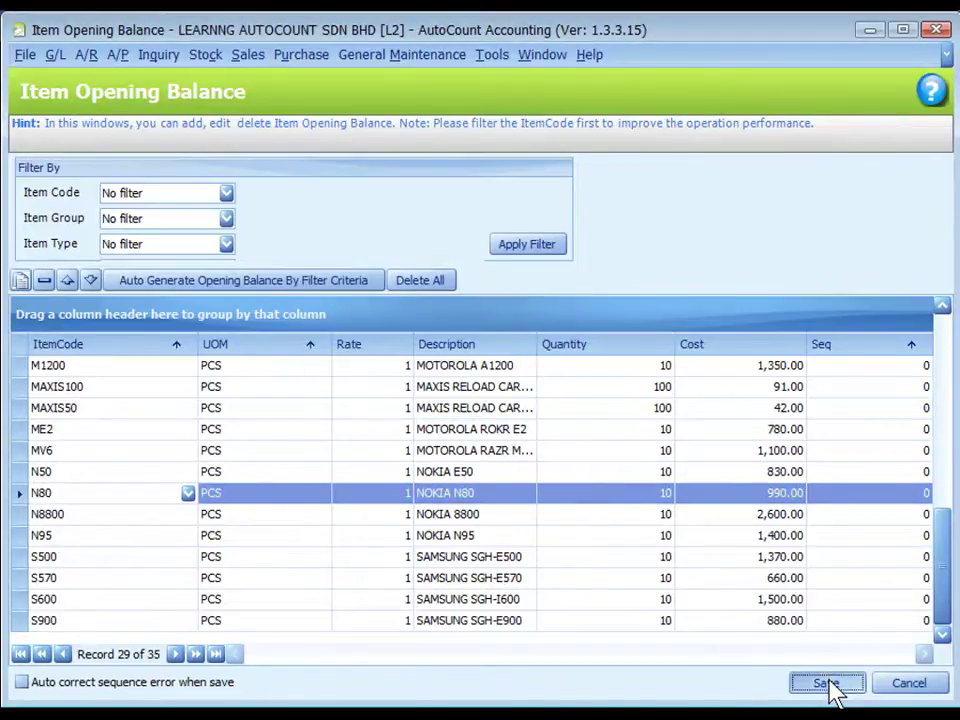
click(479, 396)
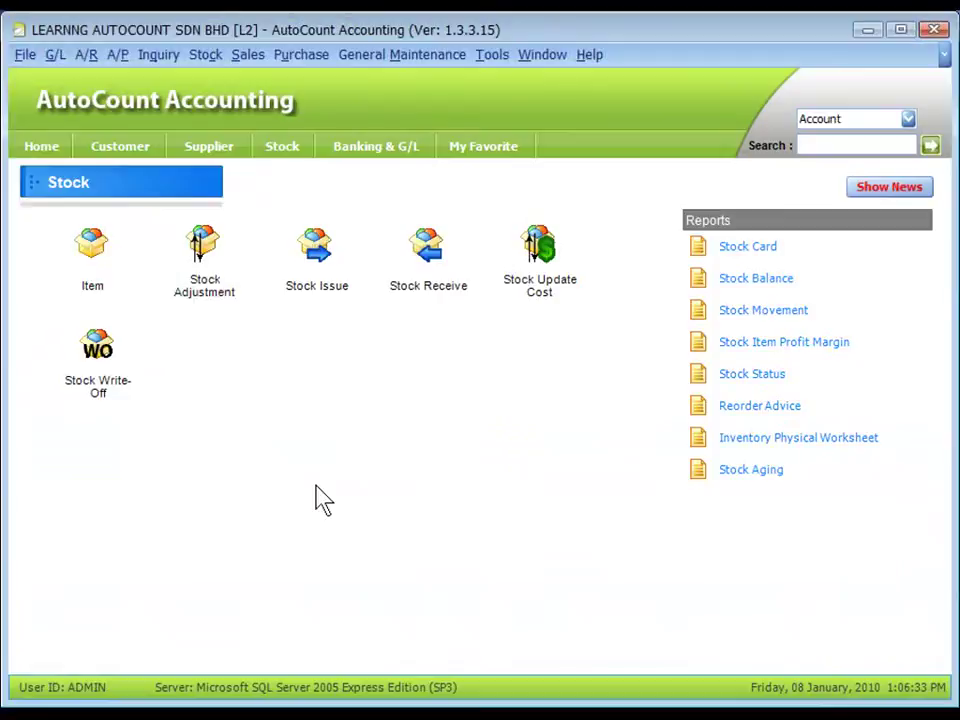